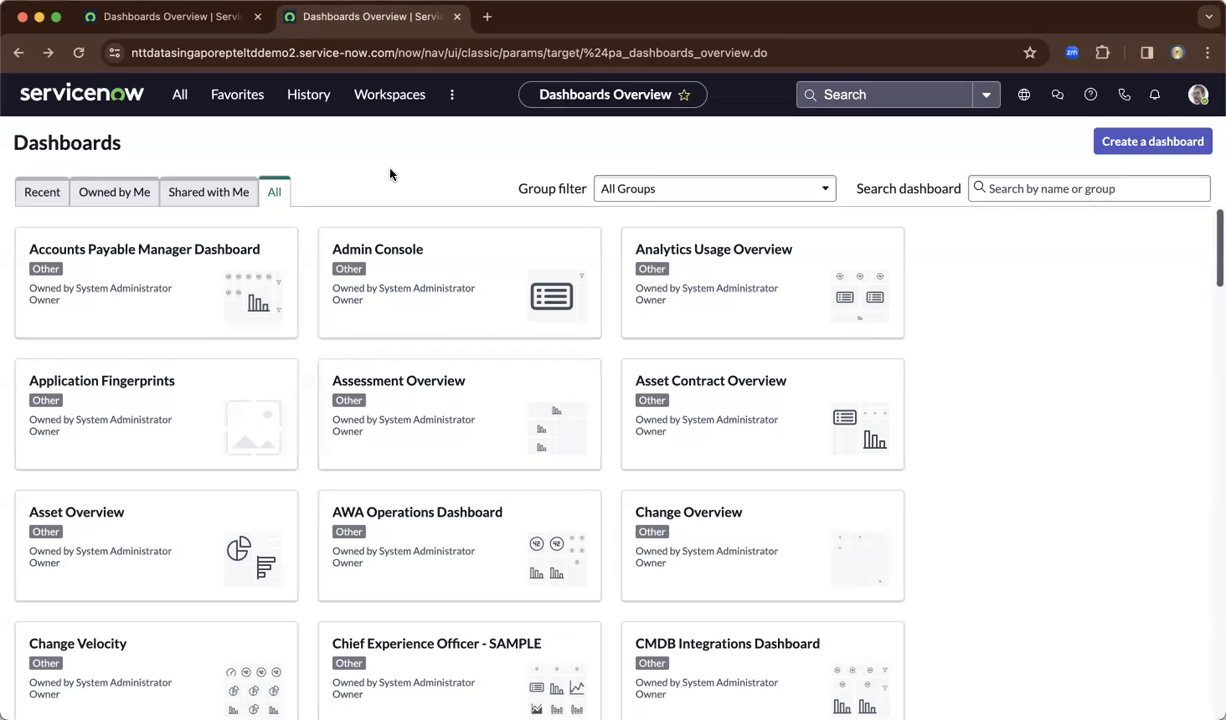
Step: Find the Self-Service Dashboards module by filtering the navigator for "dashboard" and start creating a new dashboard
{"action": "left_click", "coordinate": [173, 101]}
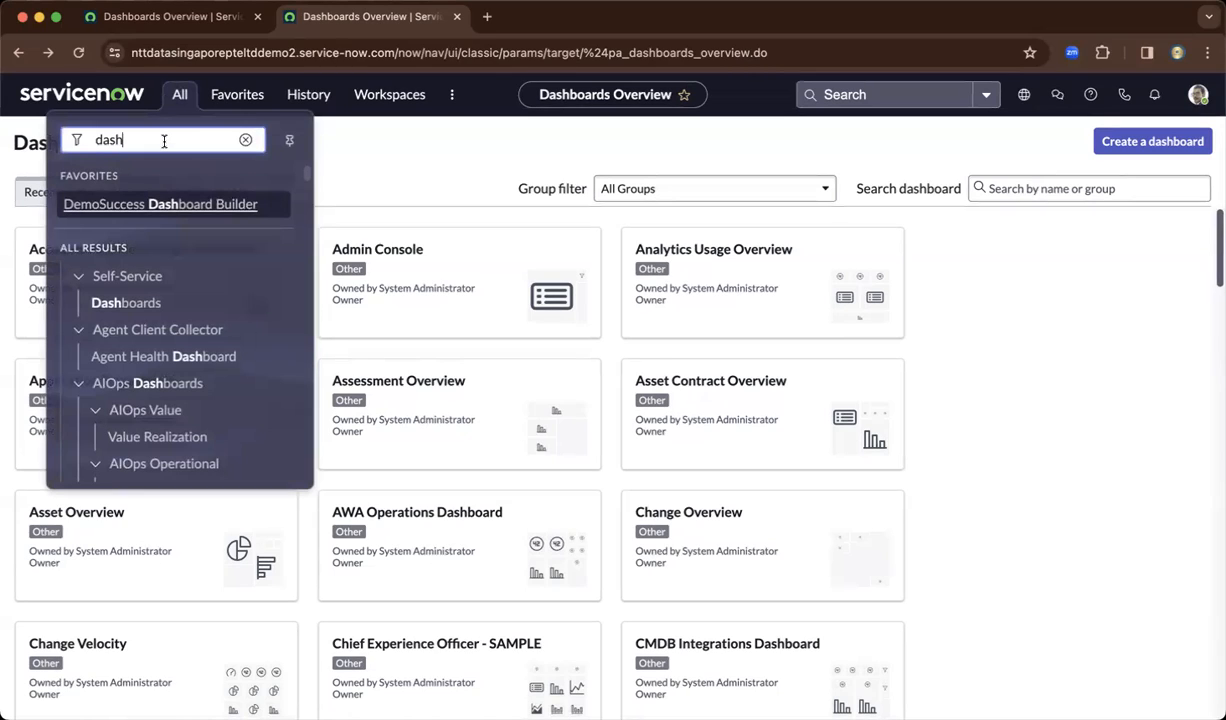
{"action": "type", "text": "board"}
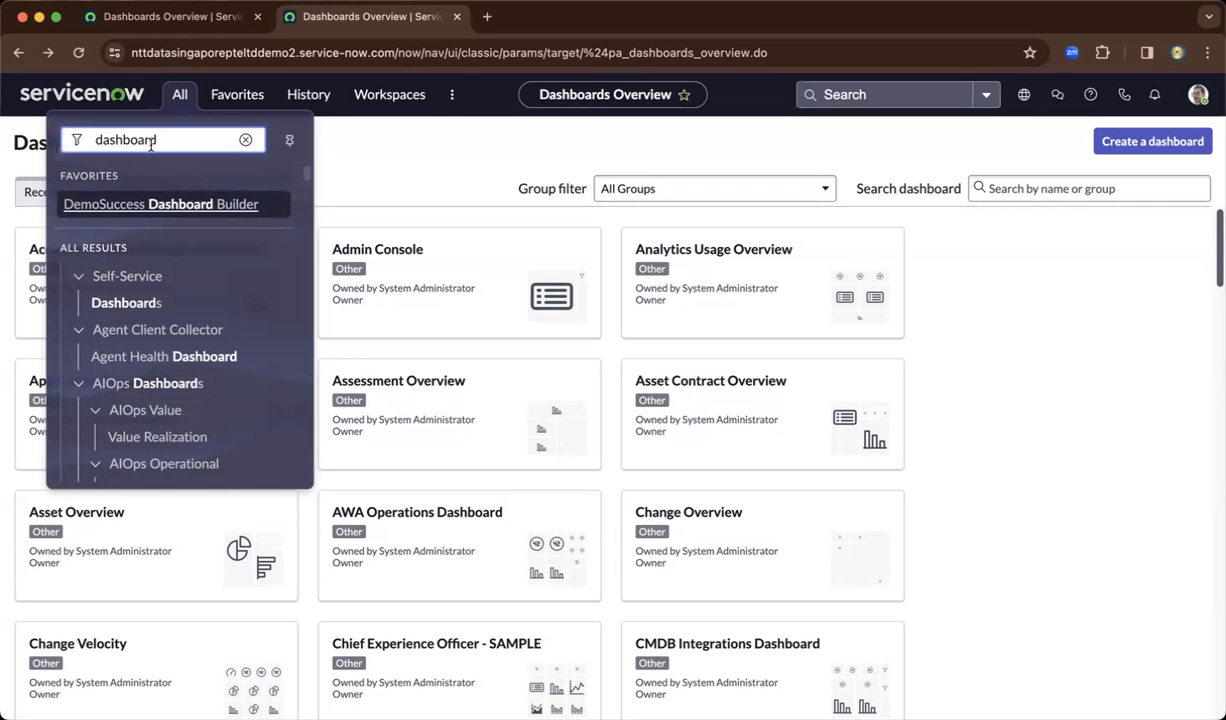
{"action": "left_click", "coordinate": [133, 304]}
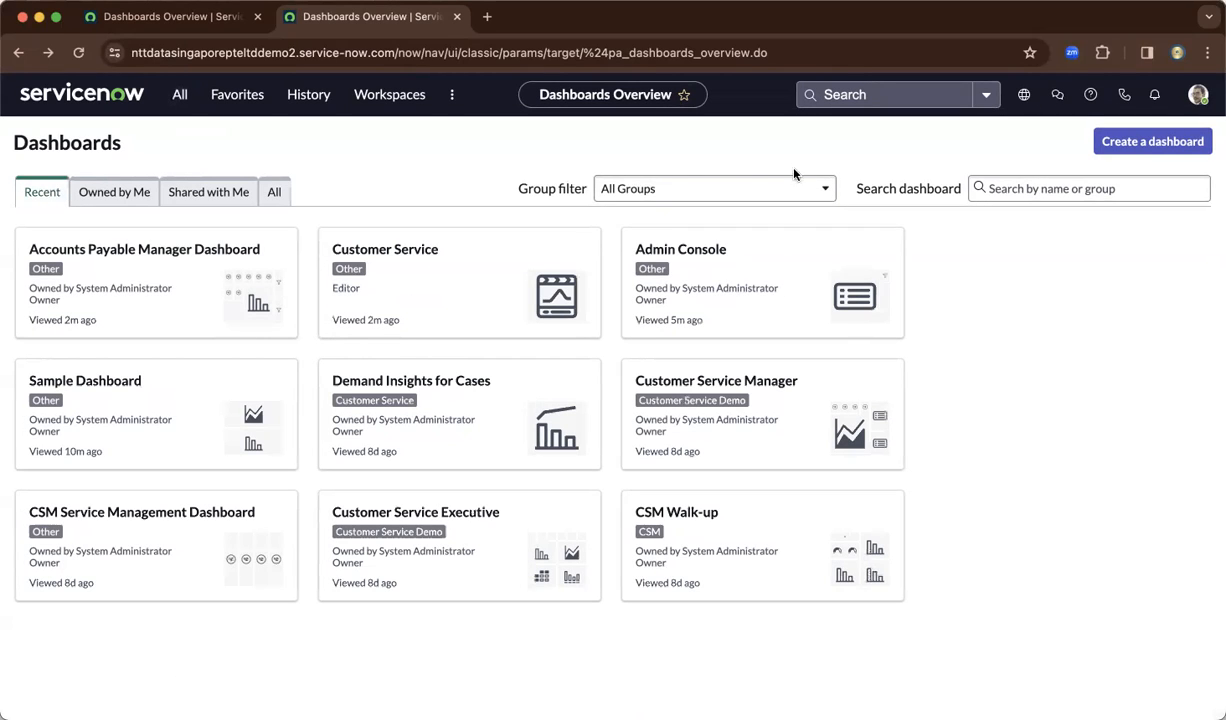
{"action": "left_click", "coordinate": [1143, 147]}
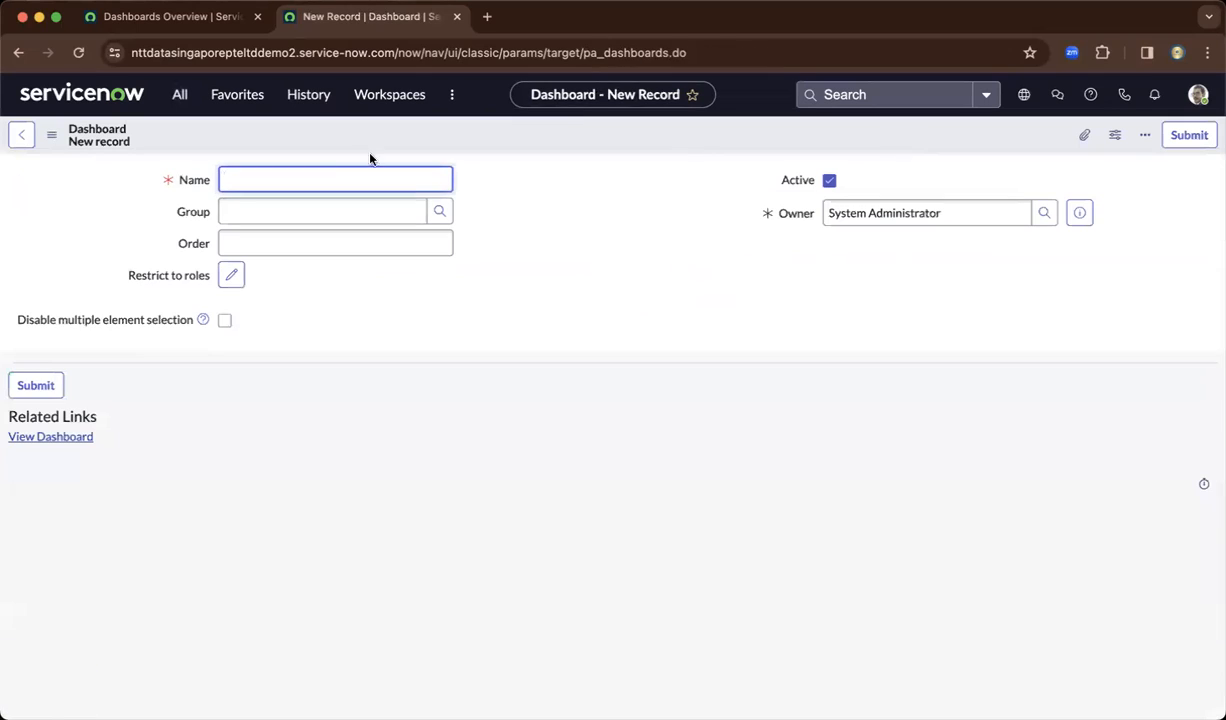
Step: Name the new dashboard "My Custom Dashboard" and save its record, leaving the group empty
{"action": "type", "text": "My Custom Dashboard"}
{"action": "left_click", "coordinate": [548, 144]}
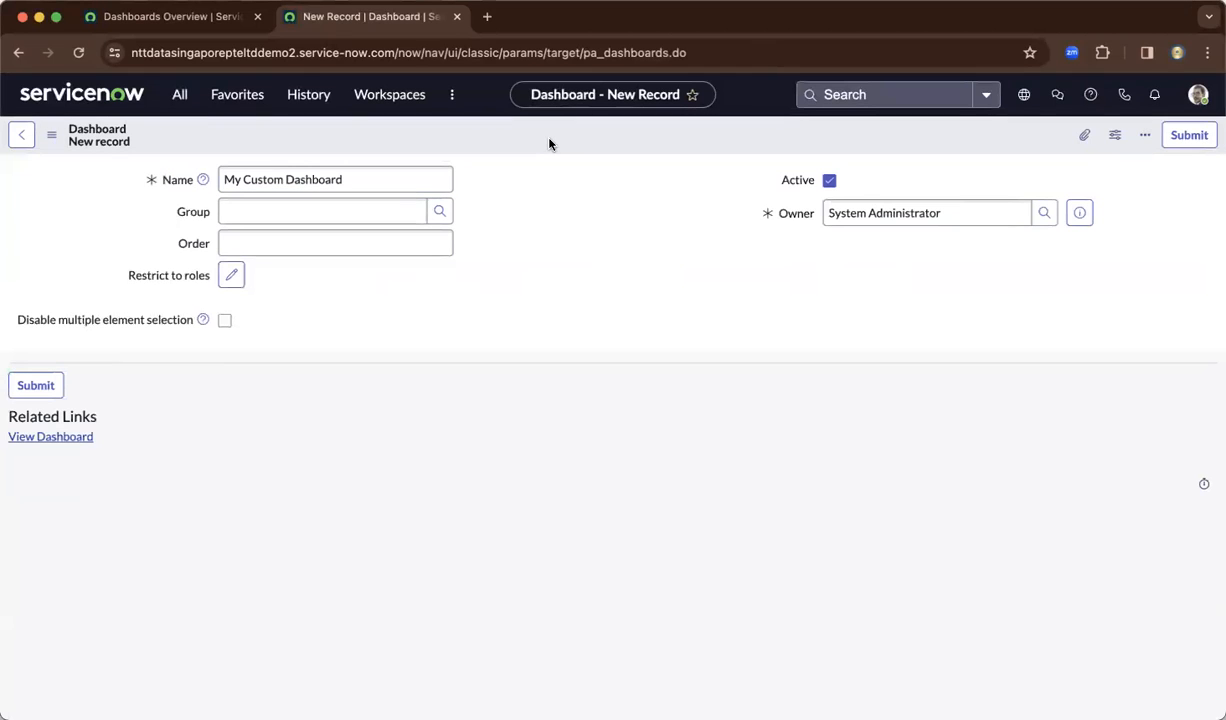
{"action": "left_click", "coordinate": [386, 214]}
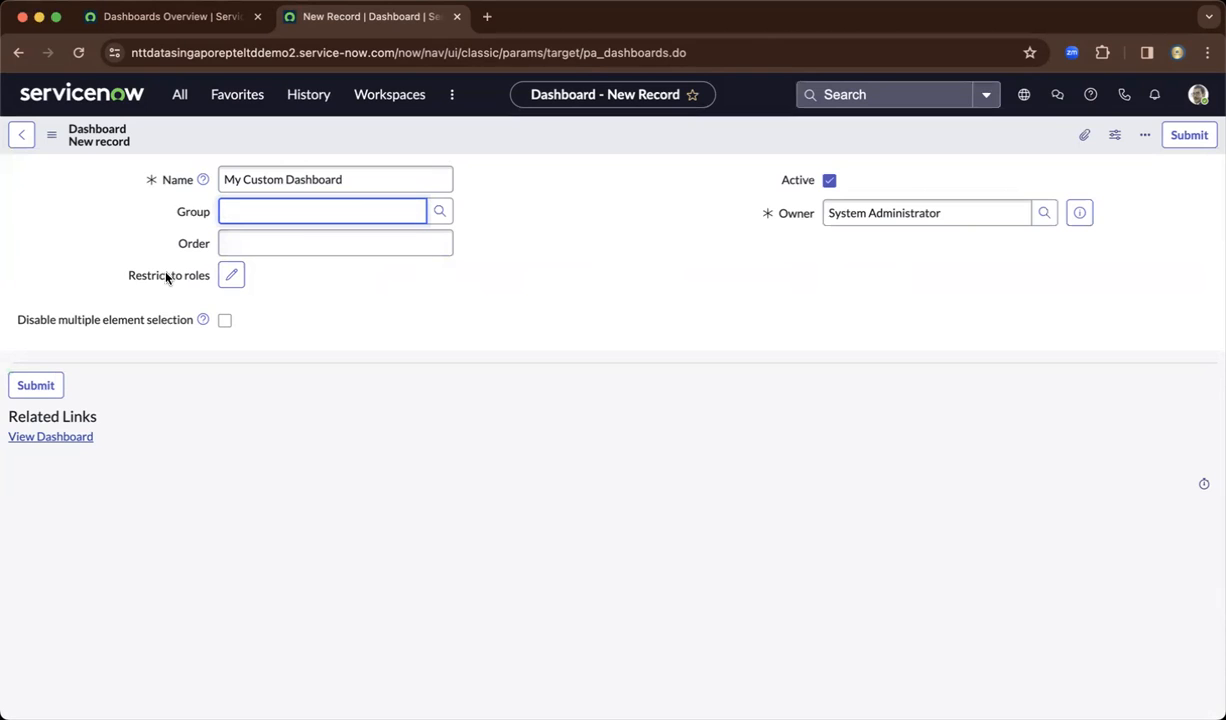
{"action": "right_click", "coordinate": [561, 130]}
{"action": "left_click", "coordinate": [590, 140]}
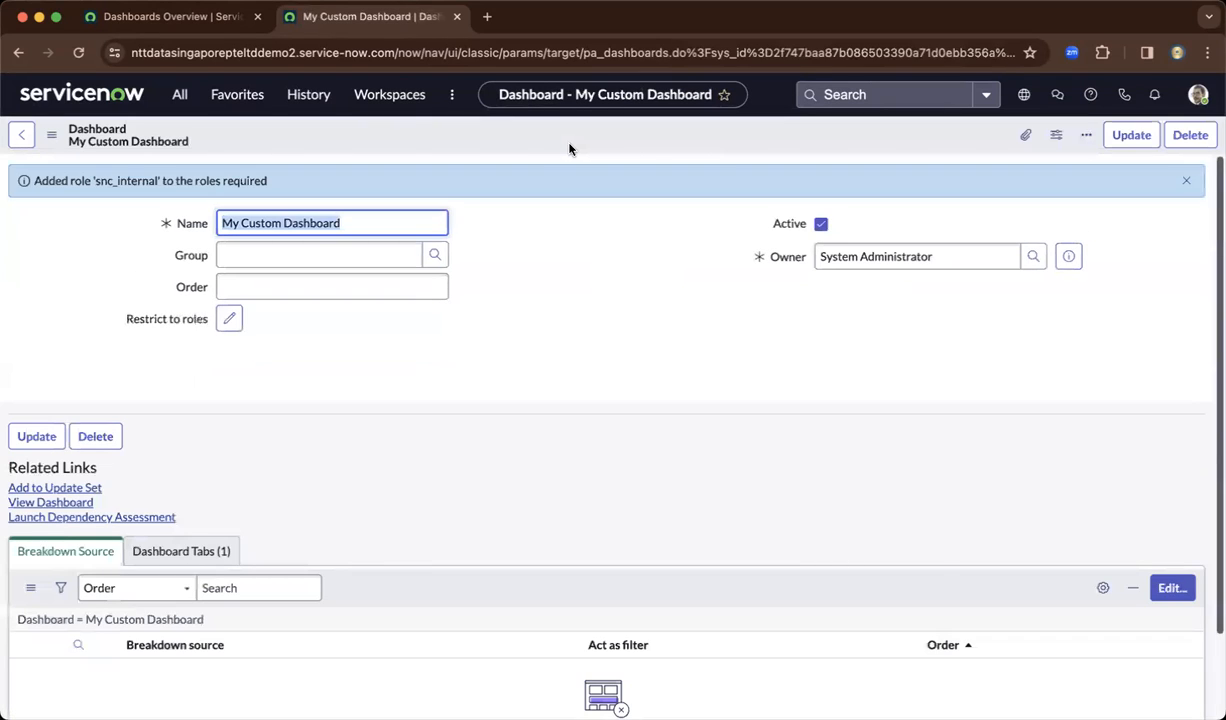
Step: View the new dashboard and filter the addable widgets in the Reports category by "incident"
{"action": "left_click", "coordinate": [62, 502]}
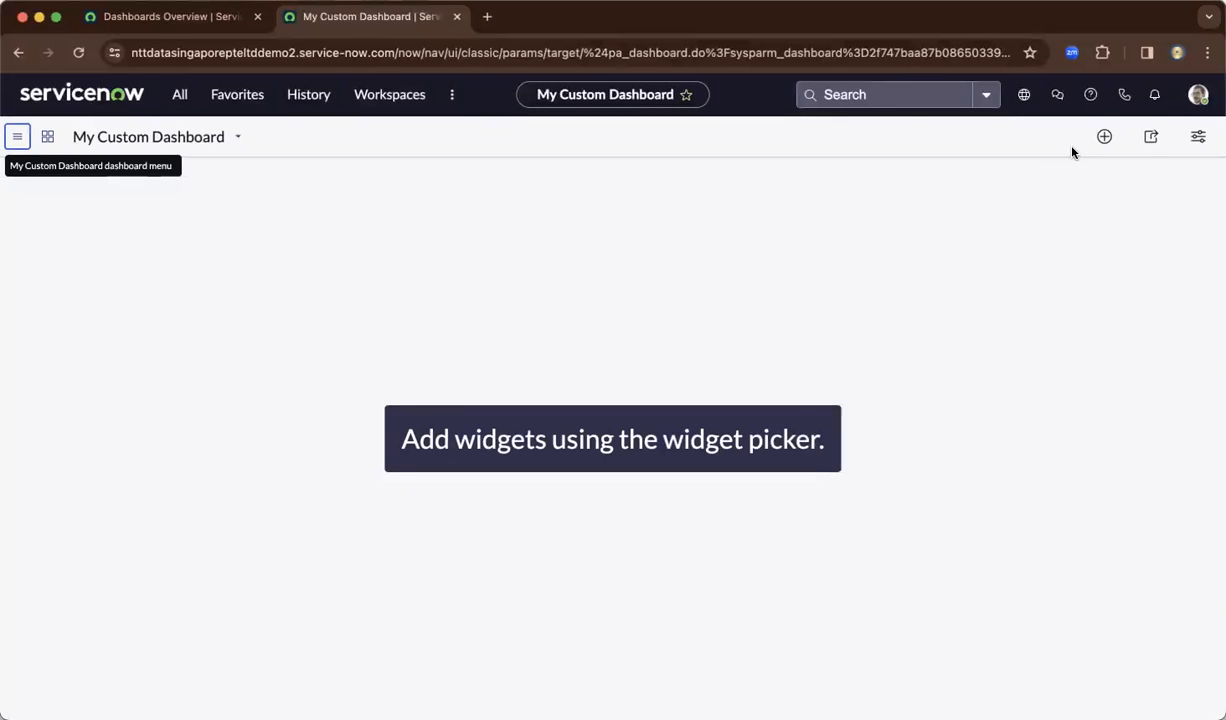
{"action": "left_click", "coordinate": [1104, 136]}
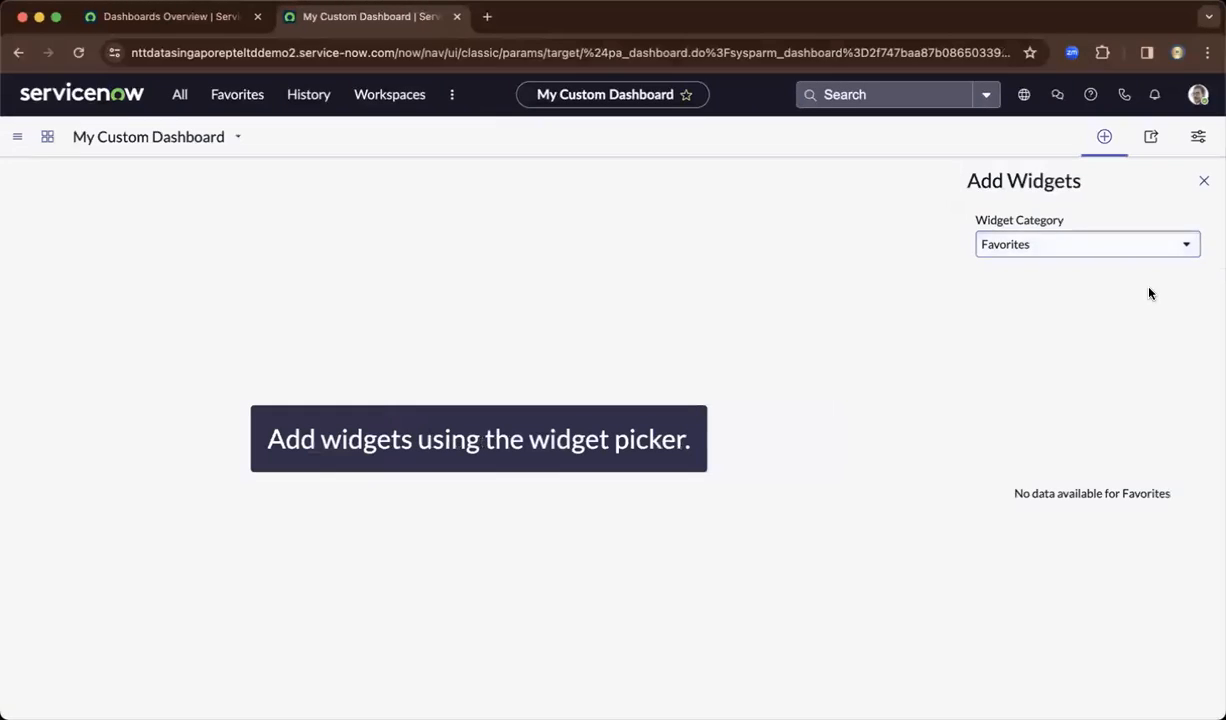
{"action": "left_click", "coordinate": [1065, 251]}
{"action": "left_click", "coordinate": [1025, 325]}
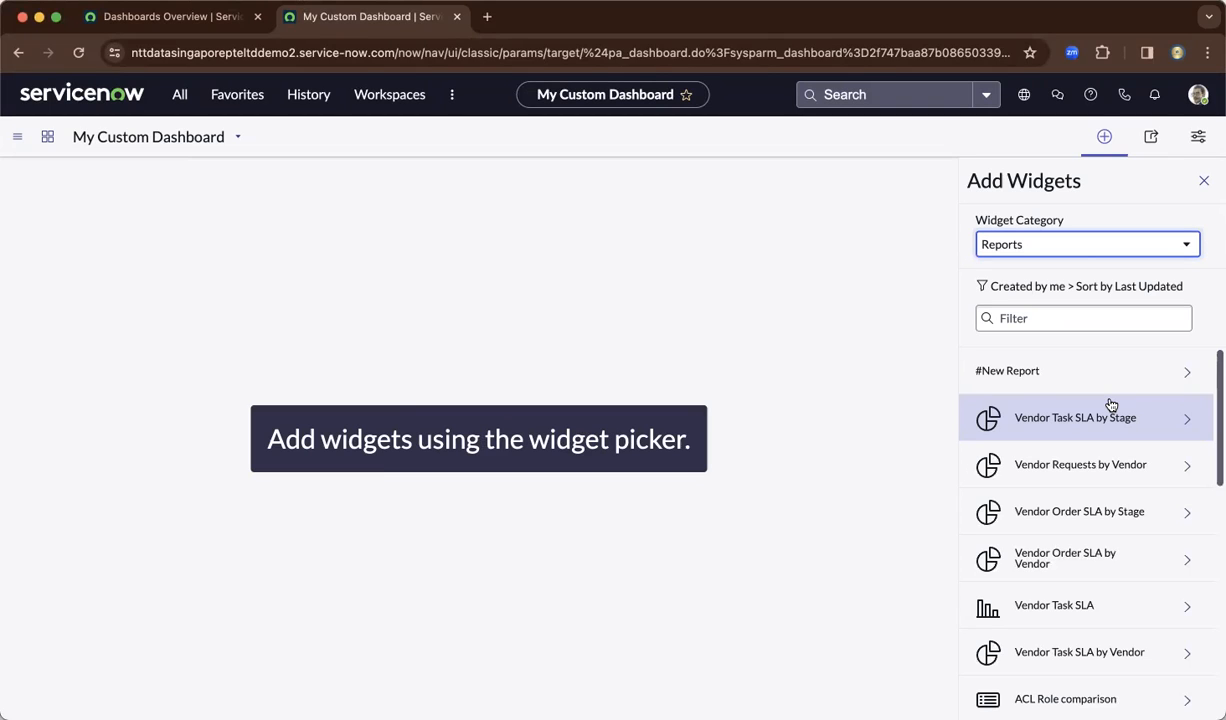
{"action": "left_click", "coordinate": [1087, 318]}
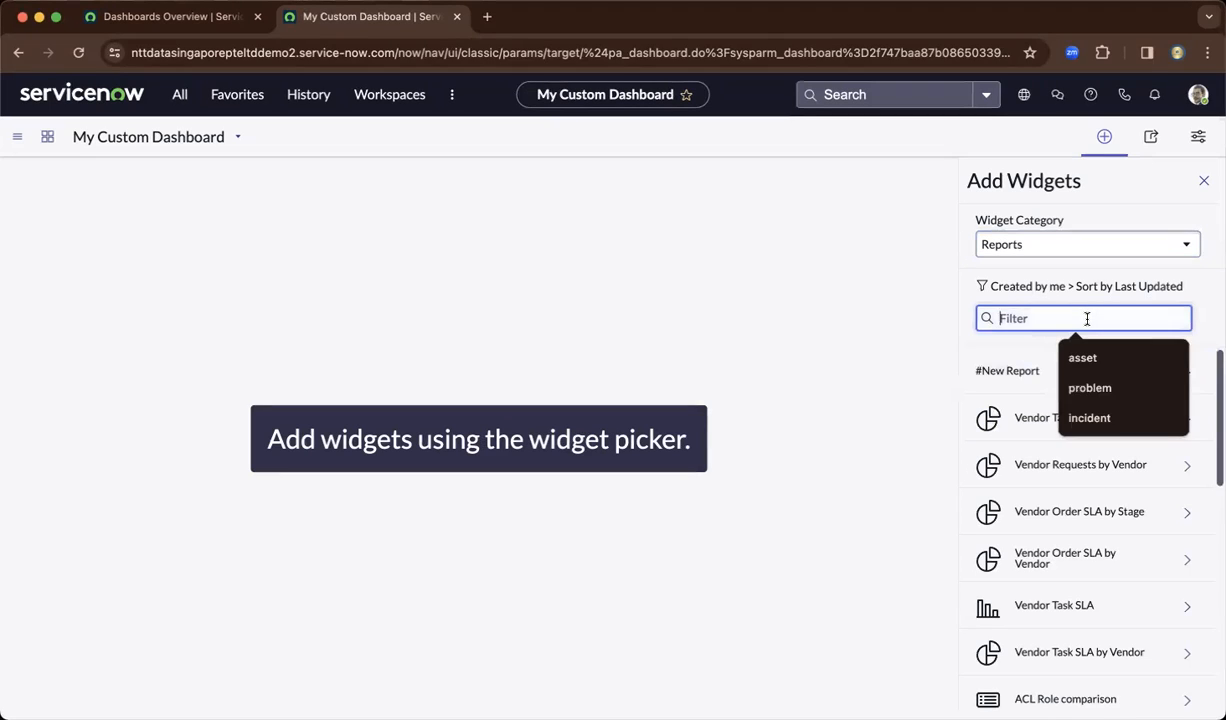
{"action": "type", "text": "incid"}
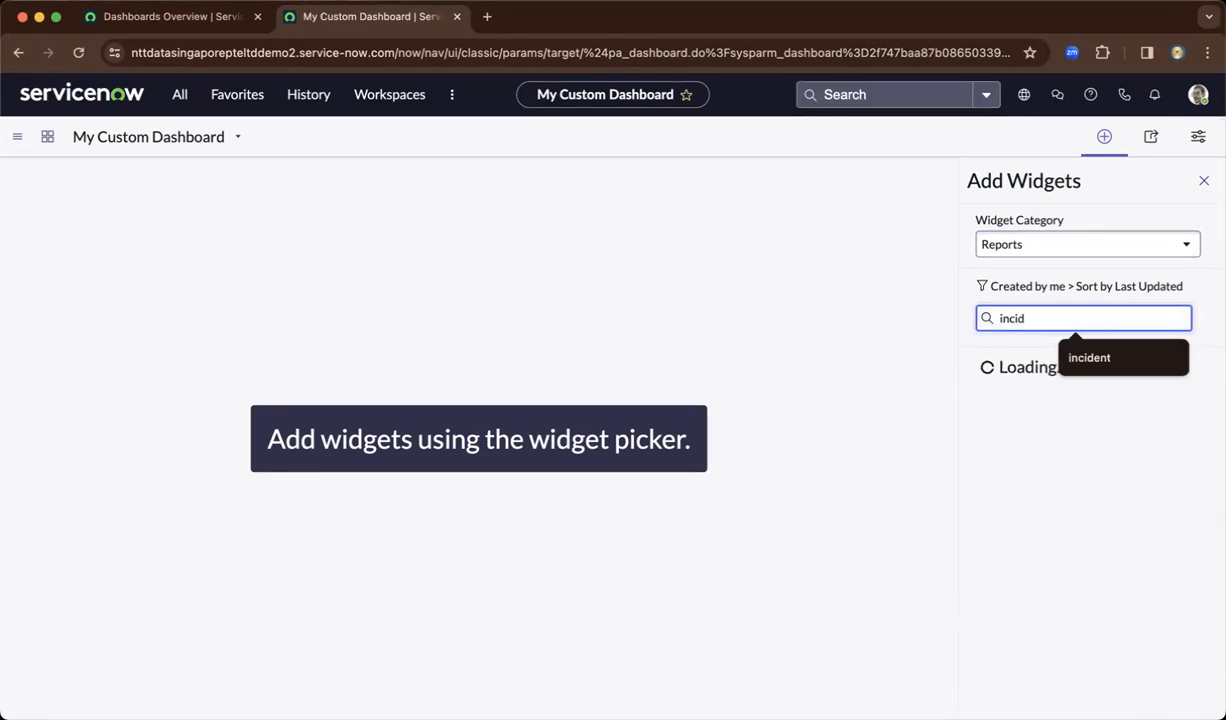
{"action": "left_click", "coordinate": [1112, 357]}
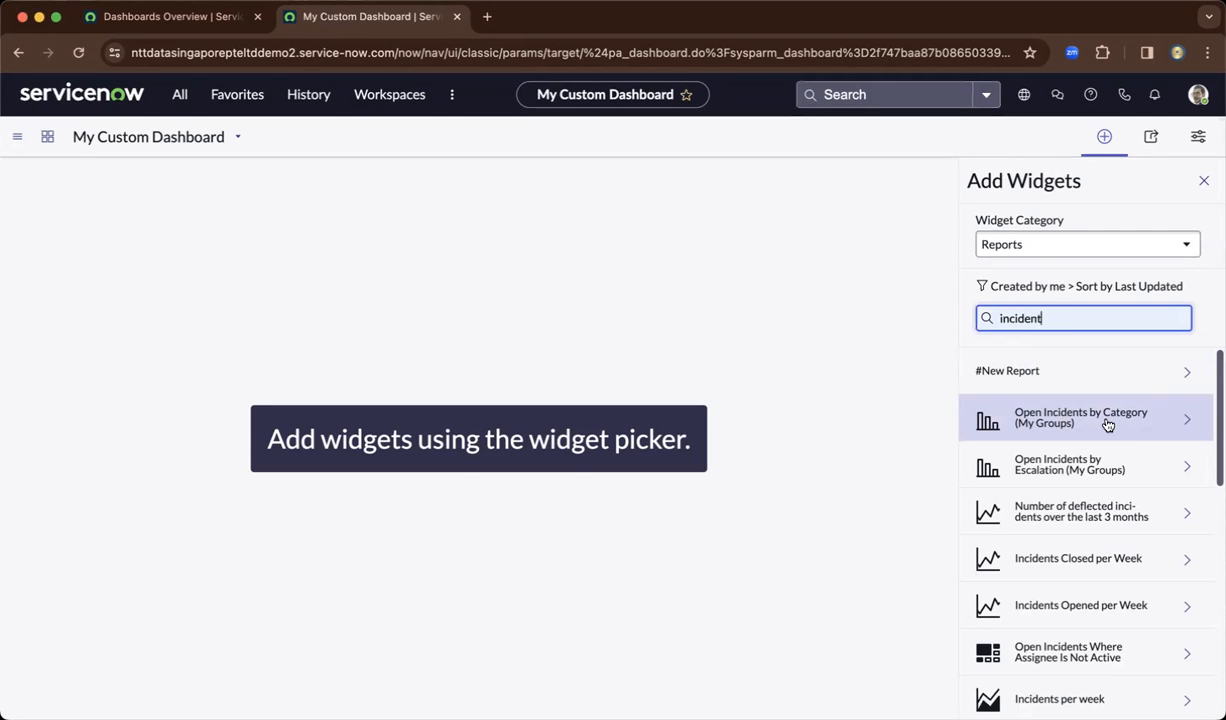
Step: Add the "All Incidents by State" report widget to the dashboard
{"action": "scroll", "coordinate": [1107, 425], "scroll_direction": "down", "scroll_amount": 3}
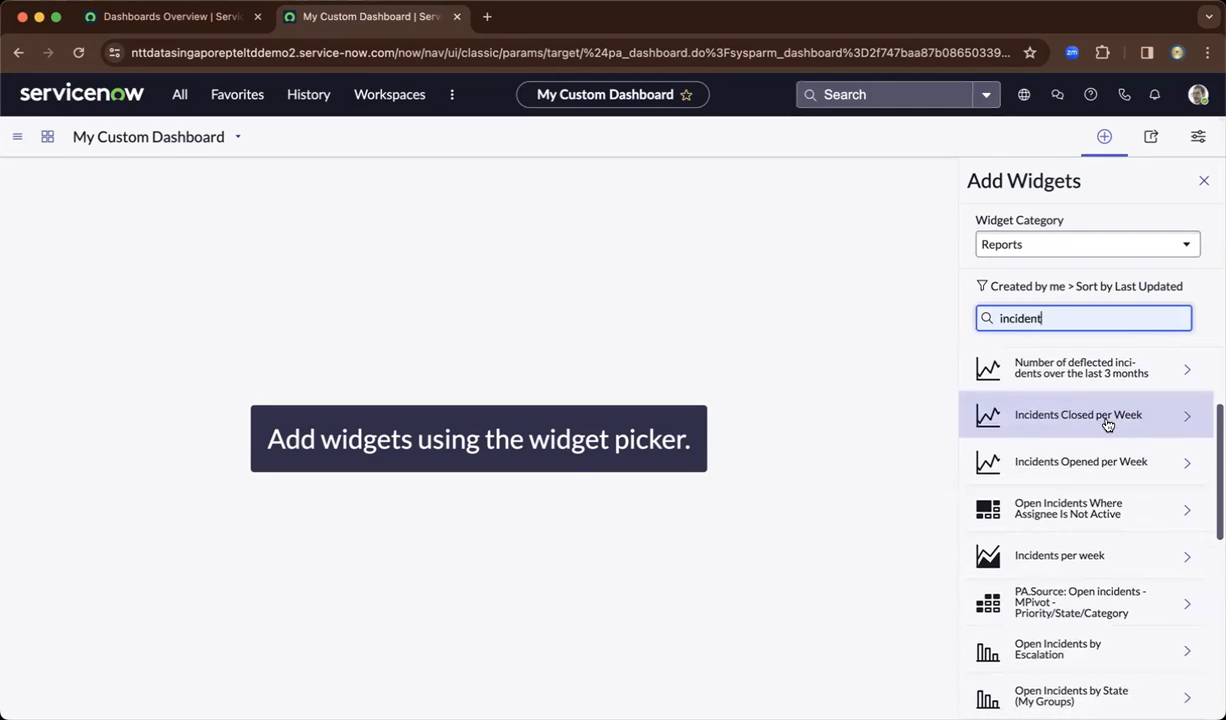
{"action": "scroll", "coordinate": [1107, 425], "scroll_direction": "down", "scroll_amount": 3}
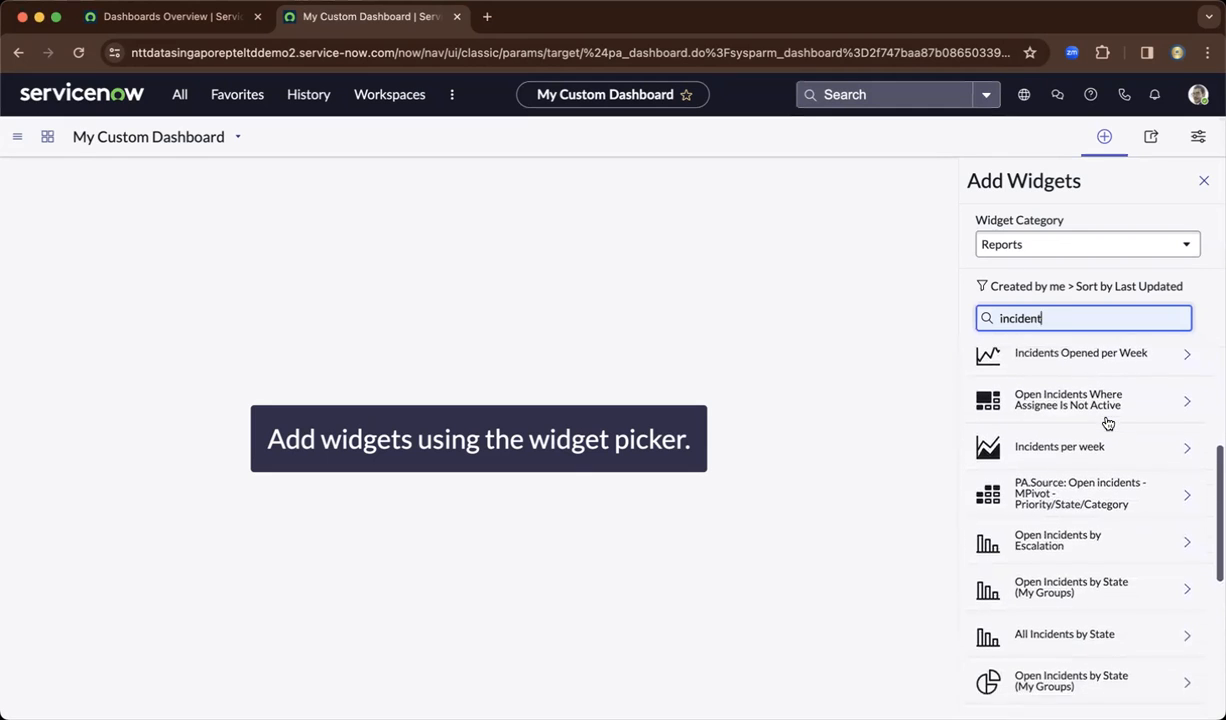
{"action": "scroll", "coordinate": [1107, 425], "scroll_direction": "down", "scroll_amount": 1}
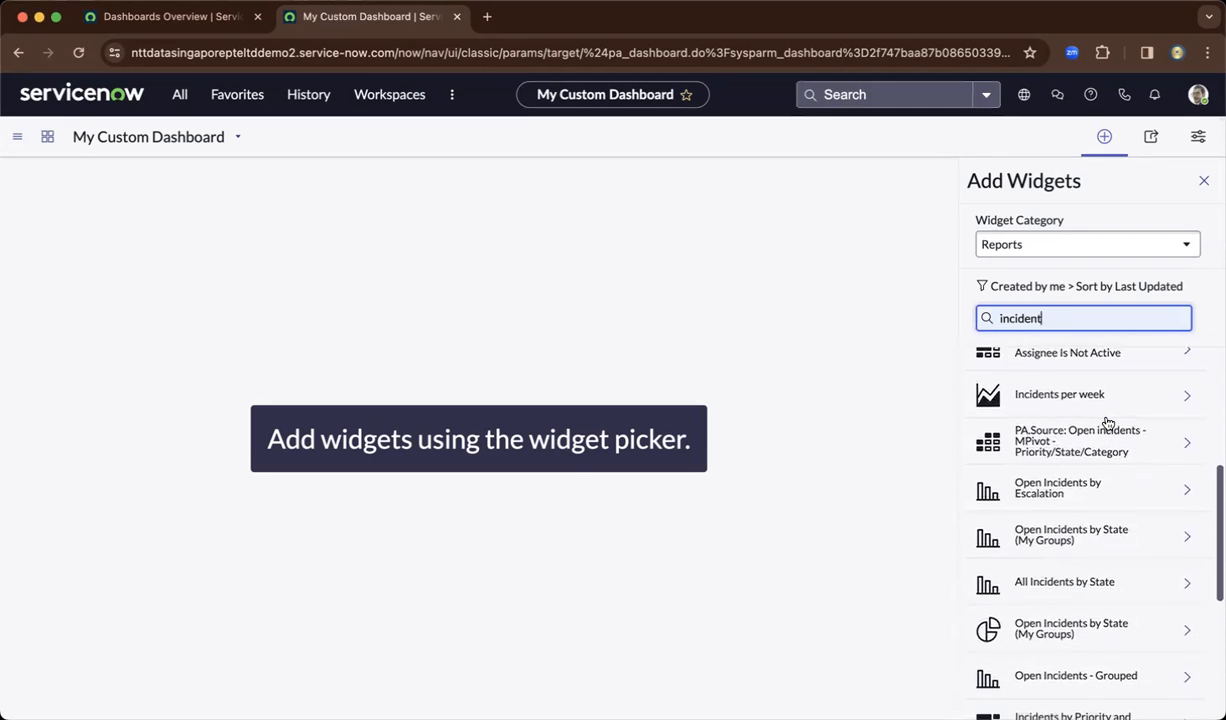
{"action": "left_click", "coordinate": [1097, 575]}
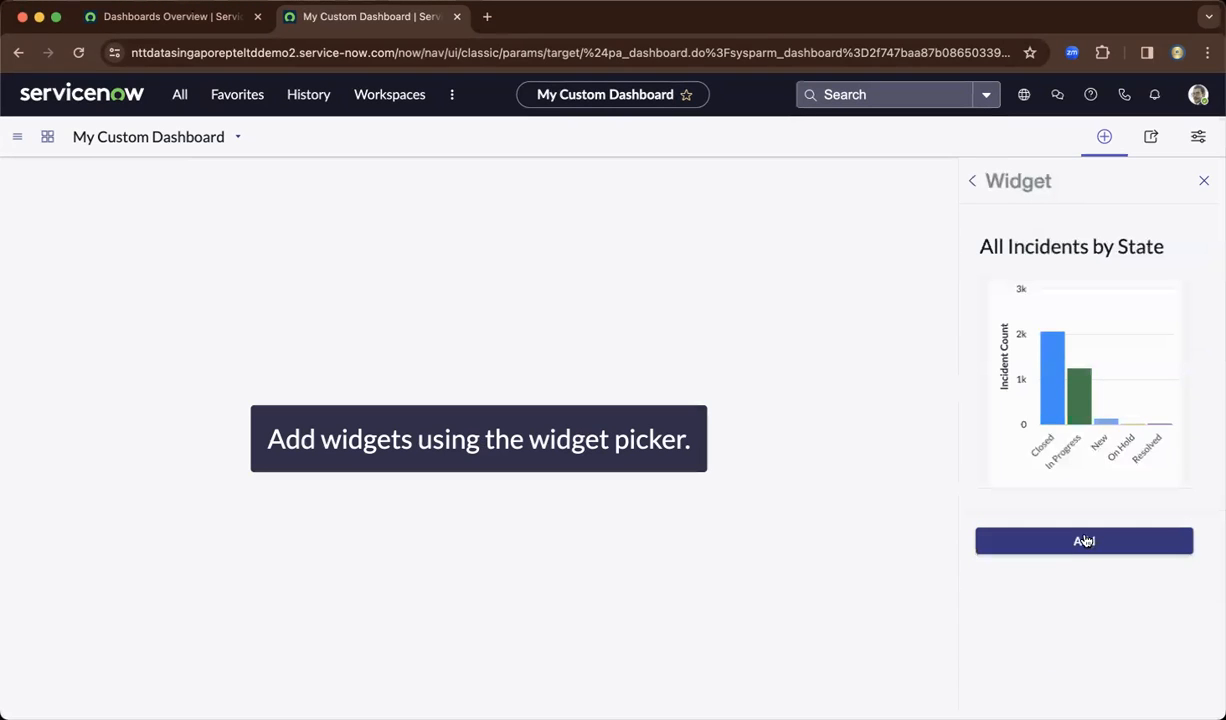
{"action": "left_click", "coordinate": [1084, 541]}
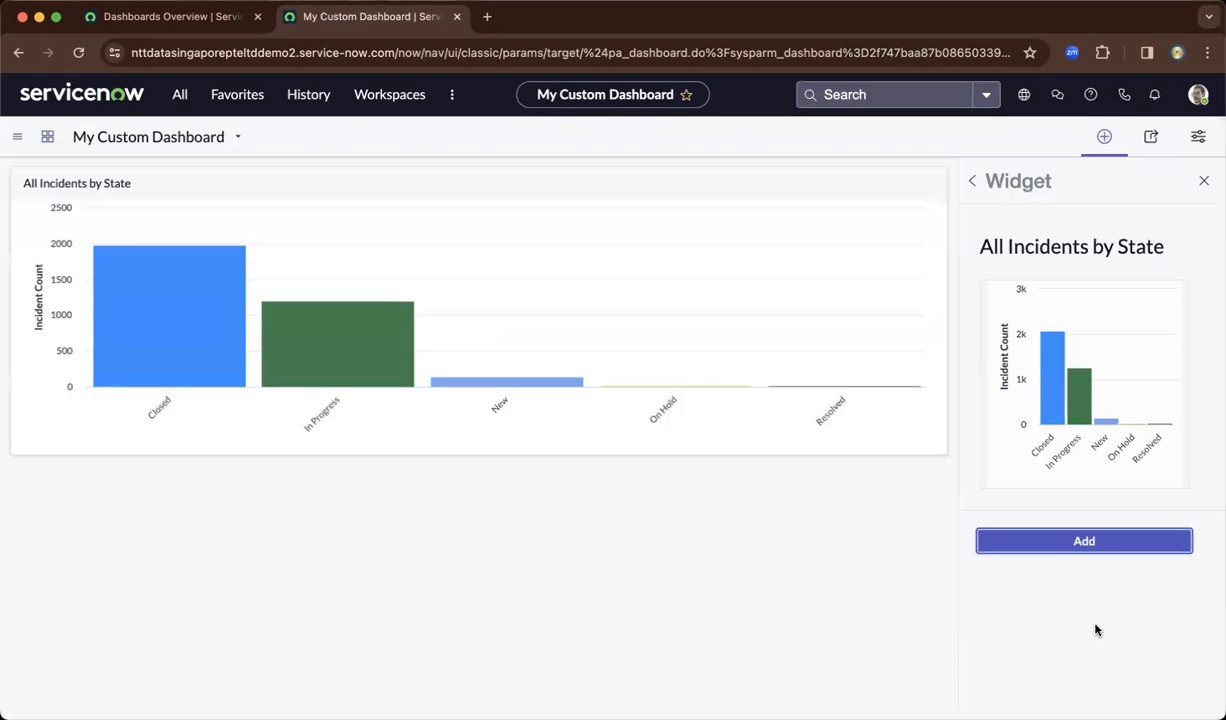
Step: Add the "Incidents by Priority and State" report widget to the dashboard and return to the list of report widgets
{"action": "left_click", "coordinate": [972, 182]}
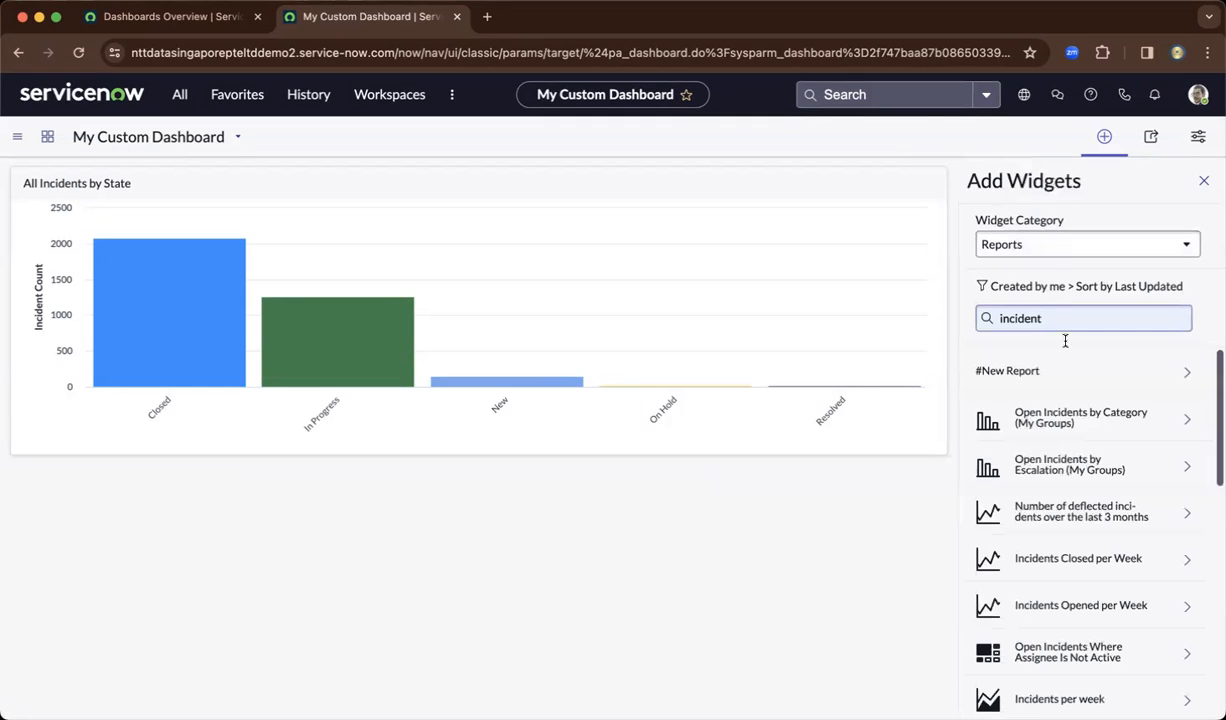
{"action": "scroll", "coordinate": [1090, 418], "scroll_direction": "down", "scroll_amount": 1}
{"action": "scroll", "coordinate": [1090, 418], "scroll_direction": "down", "scroll_amount": 4}
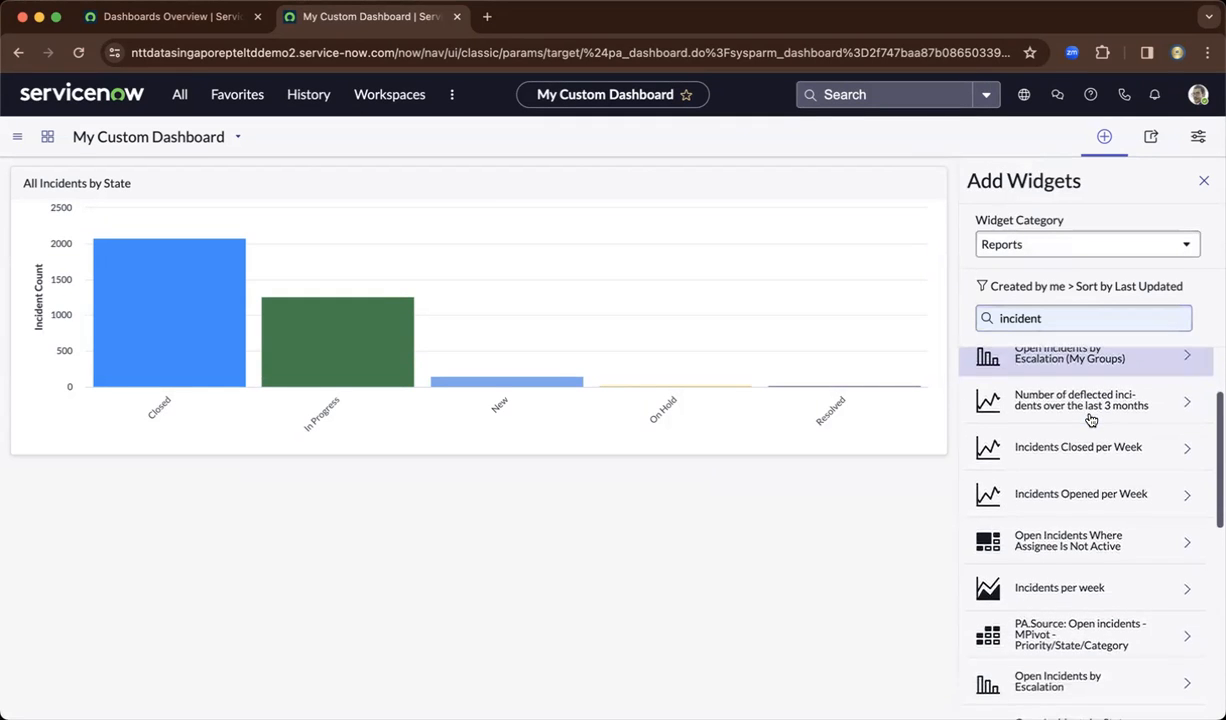
{"action": "scroll", "coordinate": [1090, 420], "scroll_direction": "down", "scroll_amount": 3}
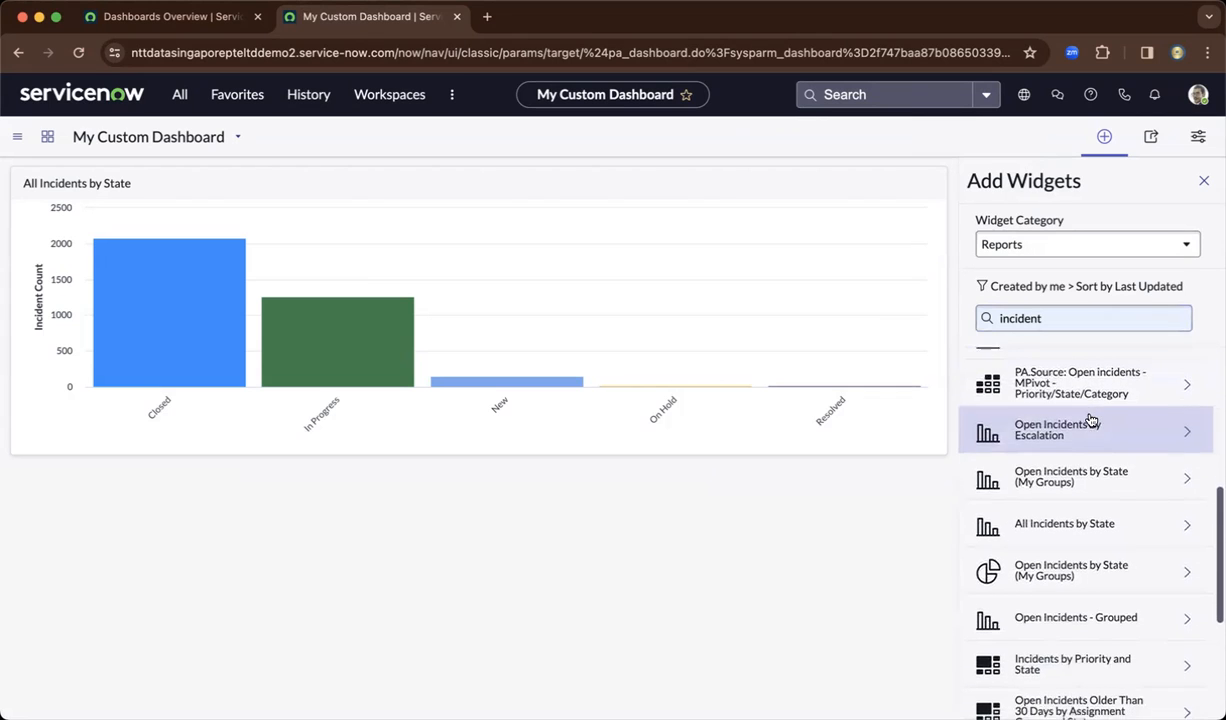
{"action": "scroll", "coordinate": [1090, 420], "scroll_direction": "down", "scroll_amount": 1}
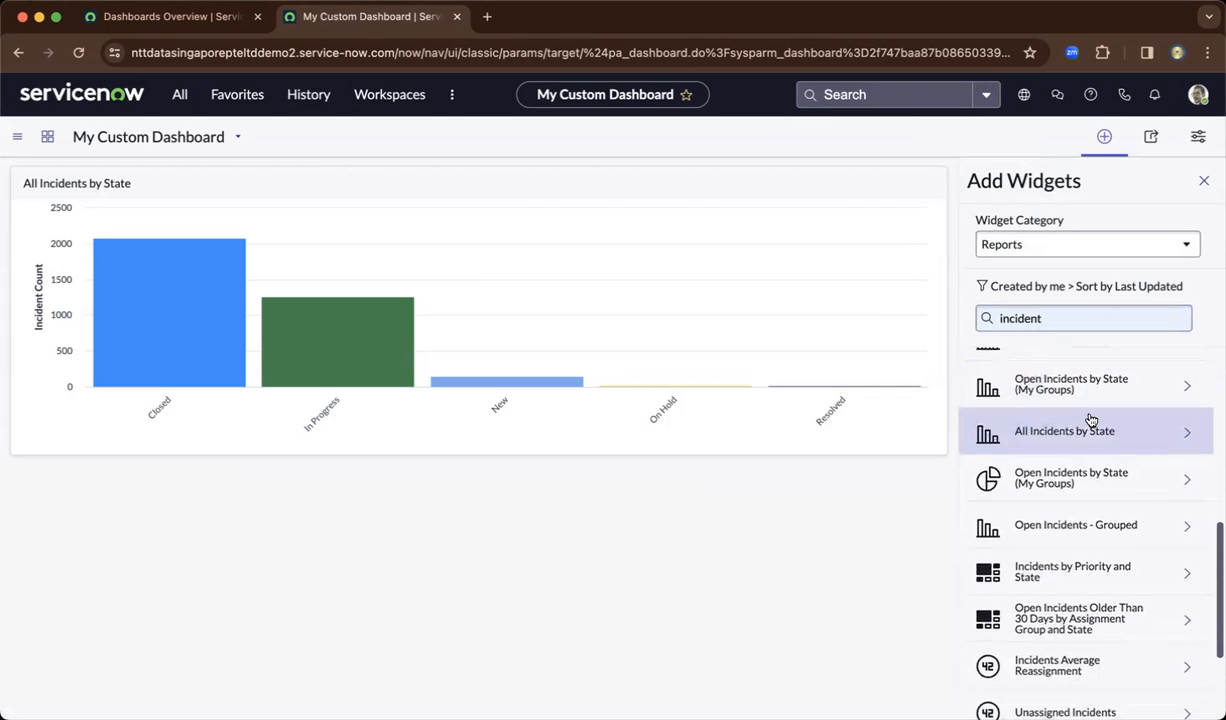
{"action": "left_click", "coordinate": [1086, 571]}
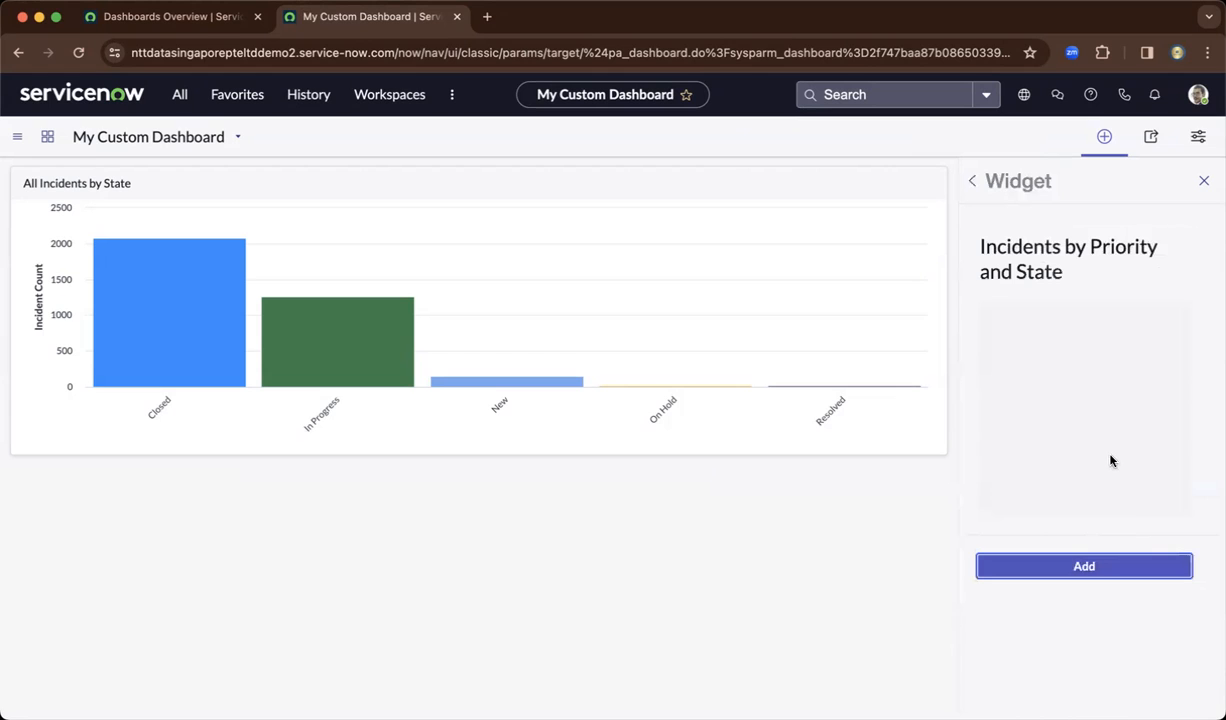
{"action": "left_click", "coordinate": [1093, 570]}
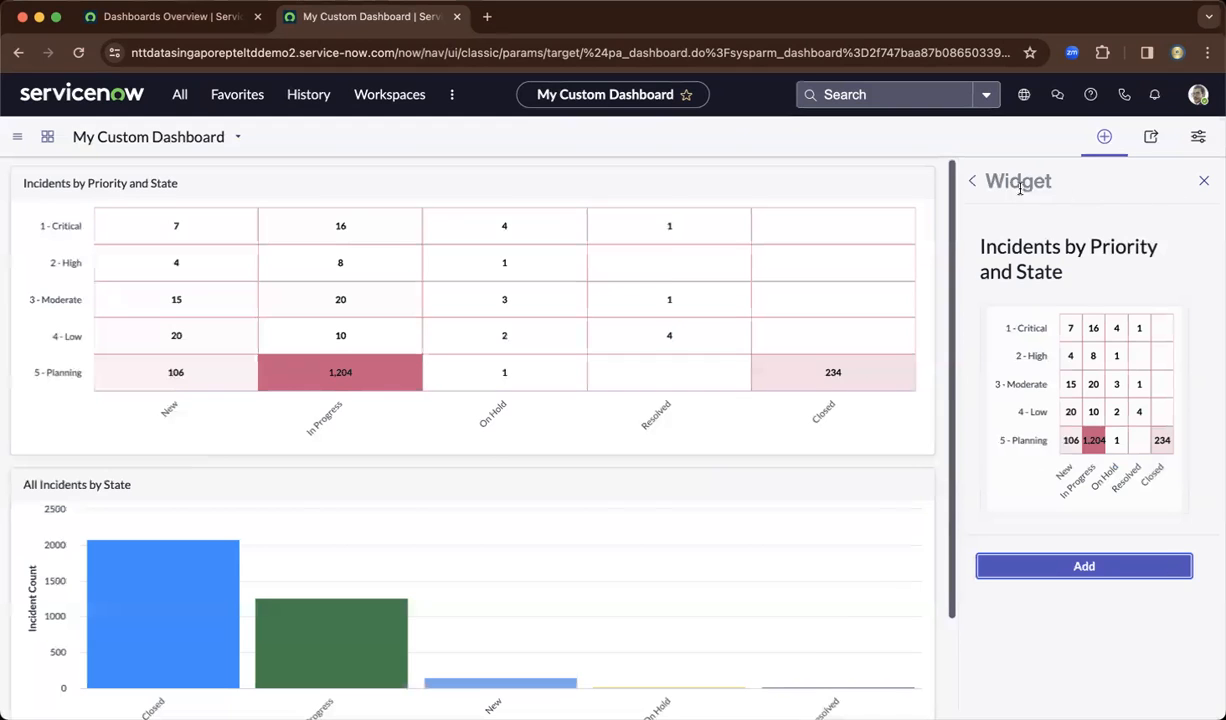
{"action": "left_click", "coordinate": [970, 181]}
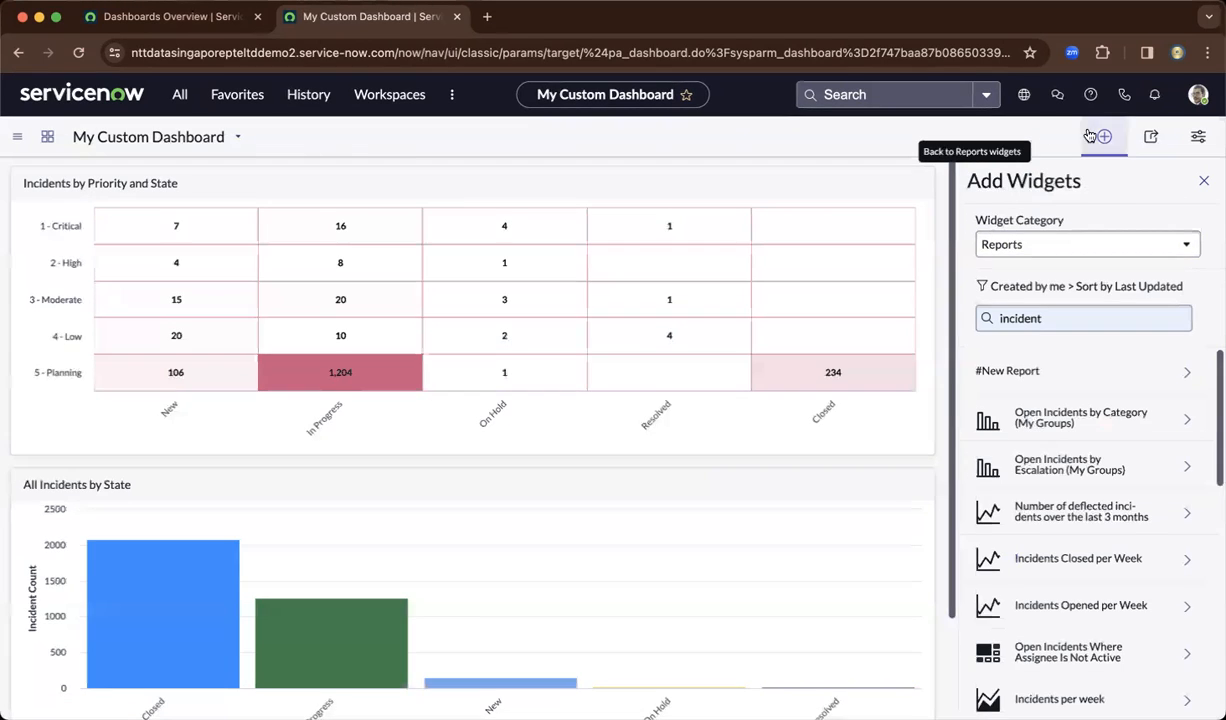
Step: Try the three-column and single-column quick layouts on the dashboard and settle on the two-by-two layout
{"action": "left_click", "coordinate": [1199, 140]}
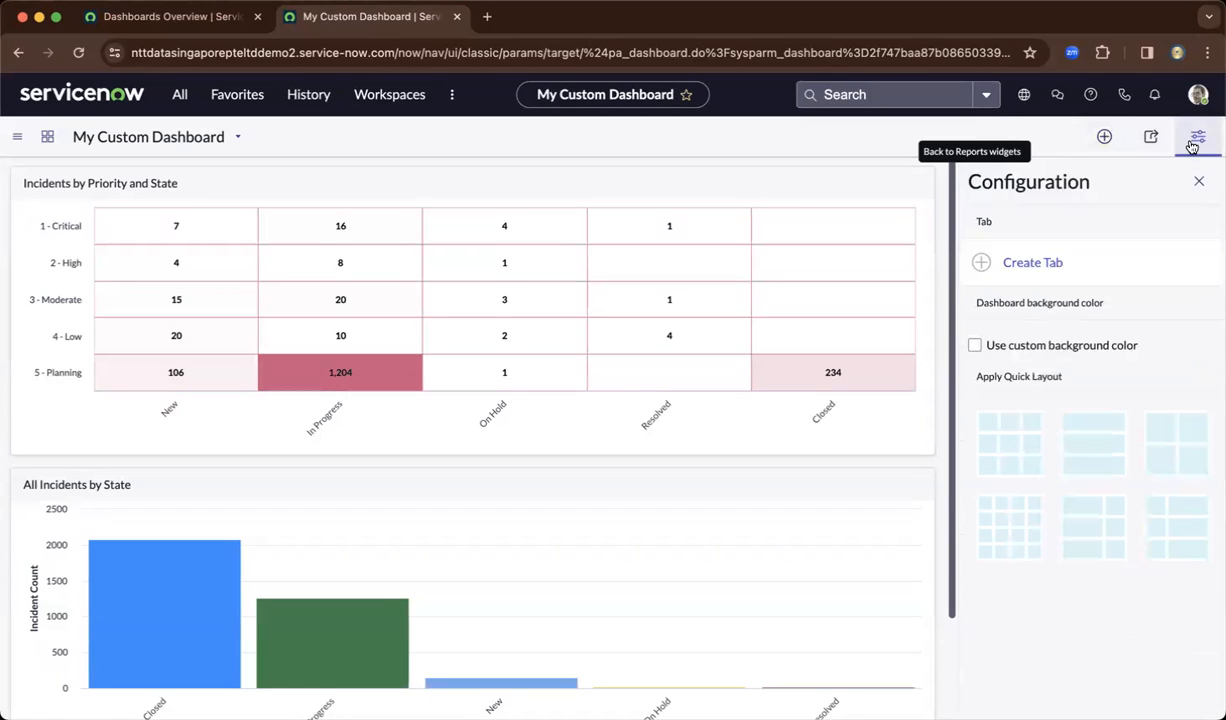
{"action": "left_click", "coordinate": [1021, 457]}
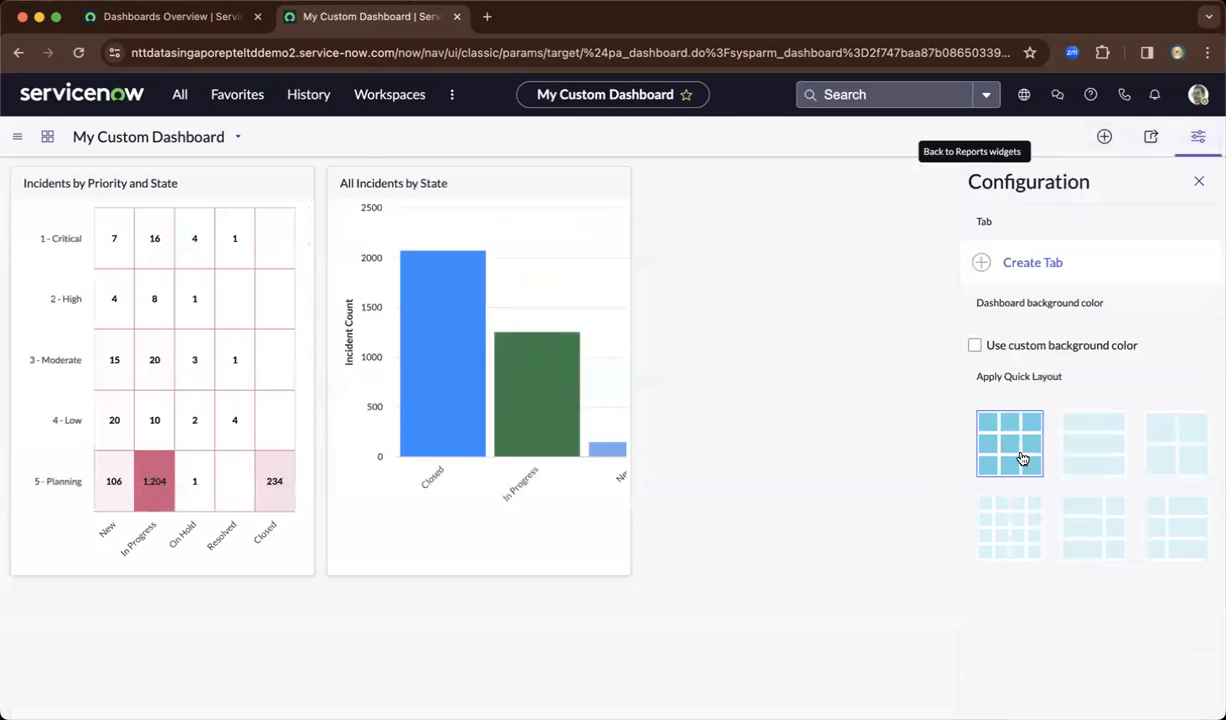
{"action": "left_click", "coordinate": [1071, 457]}
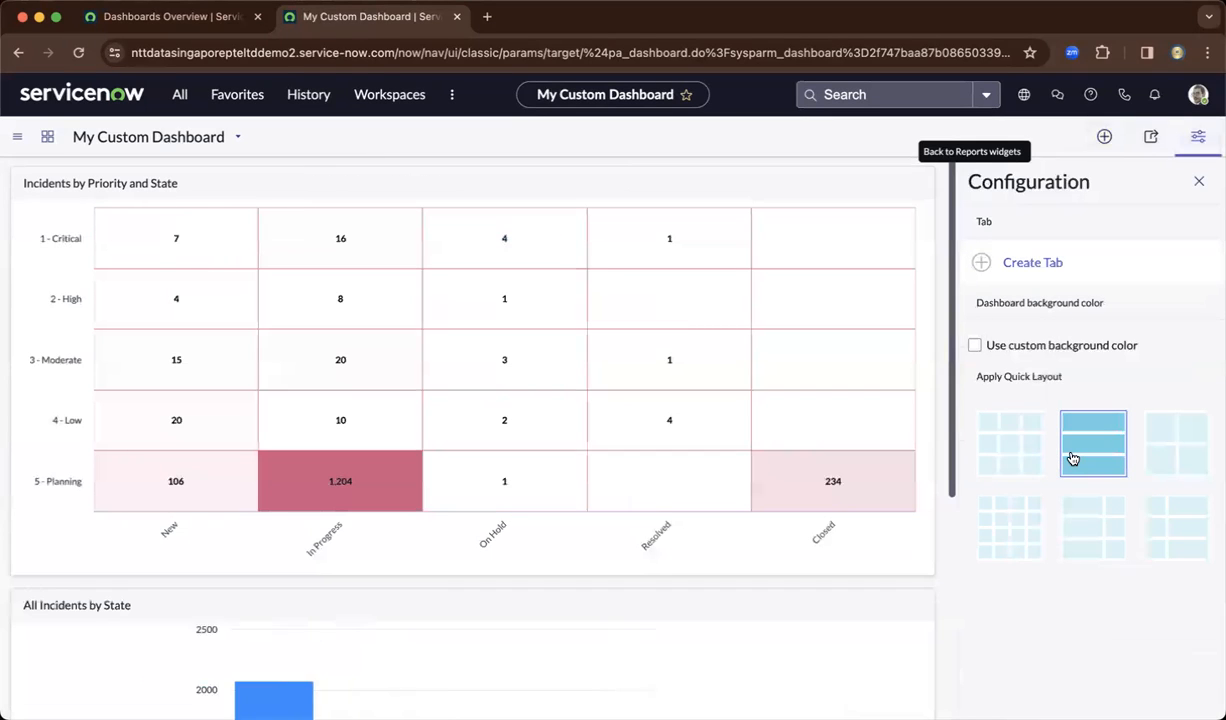
{"action": "left_click", "coordinate": [1161, 457]}
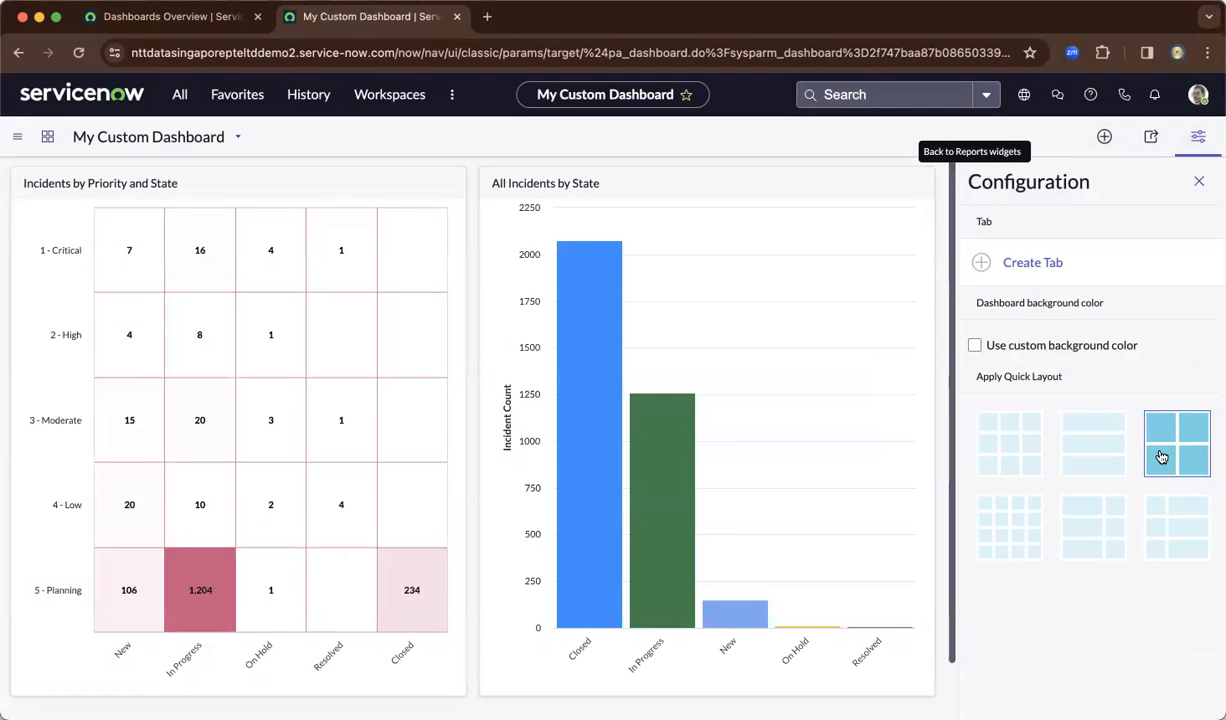
Step: Rearrange the two widgets so All Incidents by State sits to the left of Incidents by Priority and State
{"action": "left_click_drag", "start_coordinate": [354, 190], "coordinate": [710, 183]}
{"action": "left_click_drag", "start_coordinate": [614, 187], "coordinate": [695, 205]}
{"action": "scroll", "coordinate": [376, 334], "scroll_direction": "down", "scroll_amount": 5}
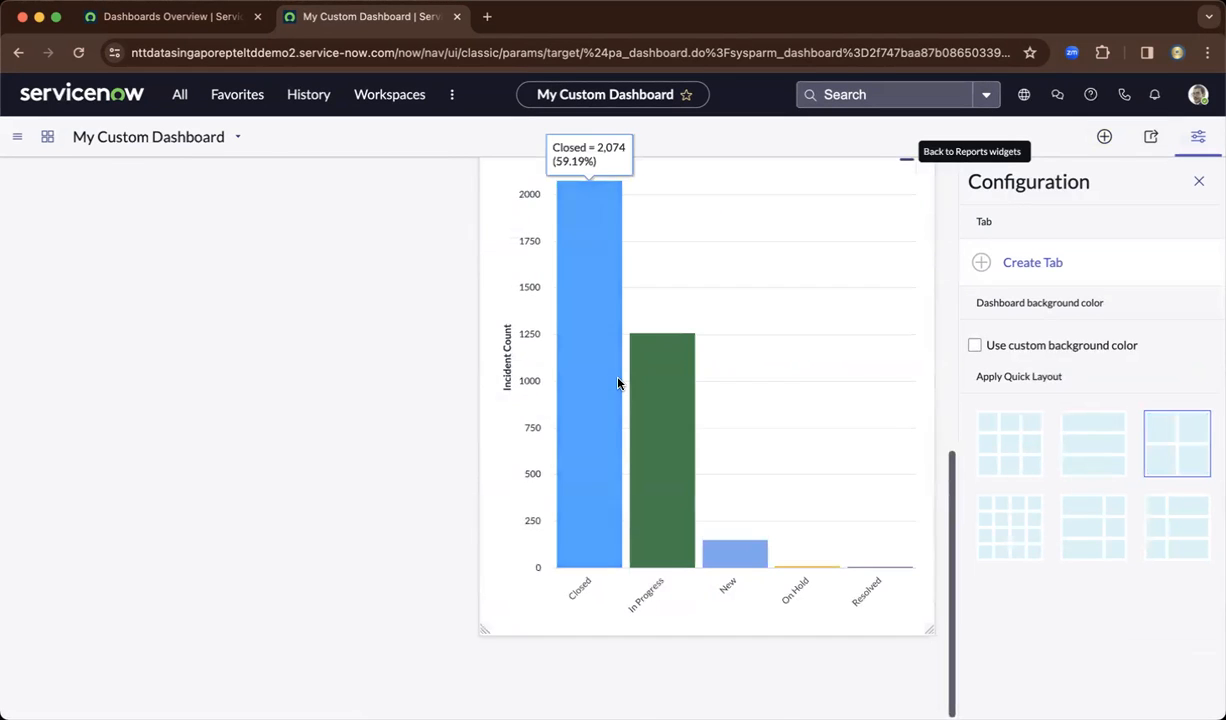
{"action": "scroll", "coordinate": [722, 408], "scroll_direction": "up", "scroll_amount": 5}
{"action": "scroll", "coordinate": [722, 408], "scroll_direction": "down", "scroll_amount": 5}
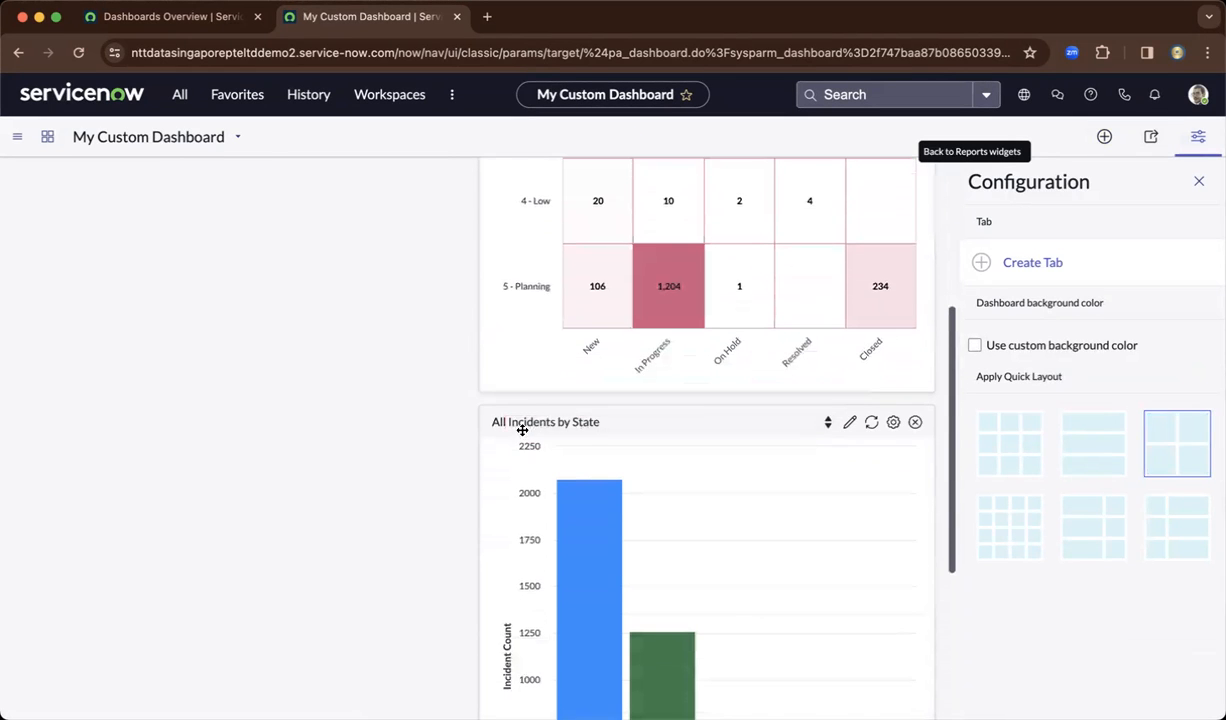
{"action": "left_click_drag", "start_coordinate": [633, 417], "coordinate": [170, 205]}
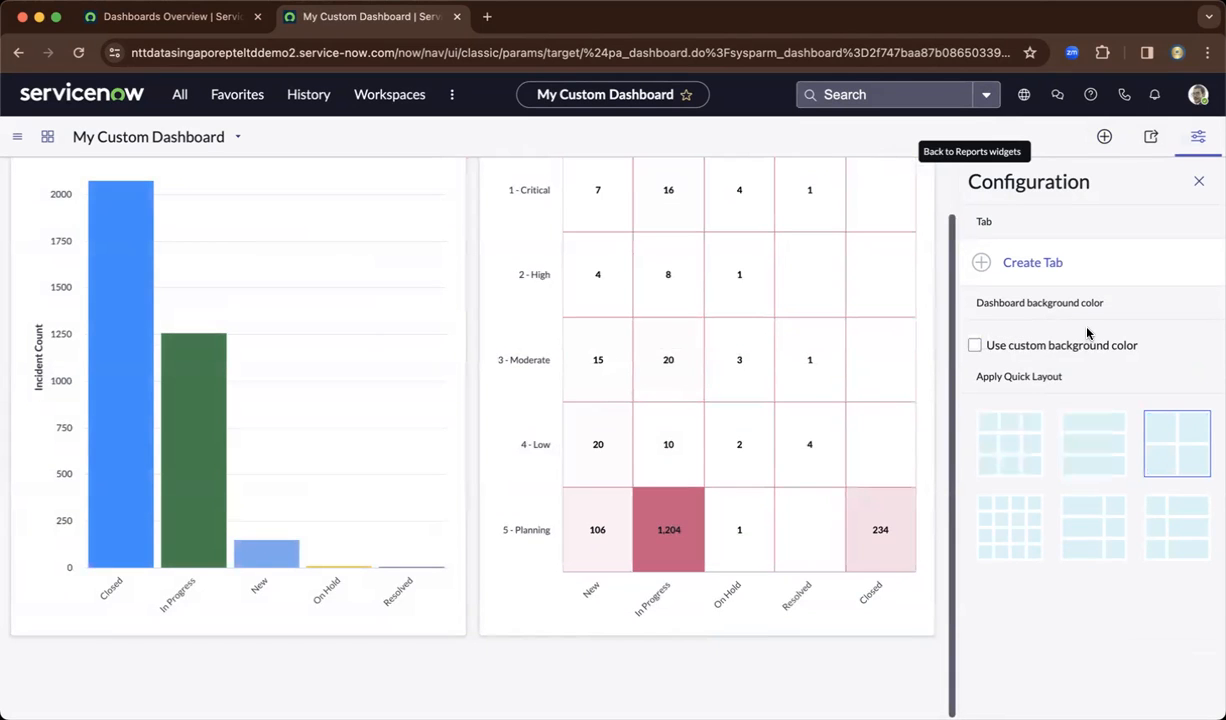
Step: Examine the dashboard's sharing options for groups and the recipient invitation form without sharing it
{"action": "left_click", "coordinate": [1151, 137]}
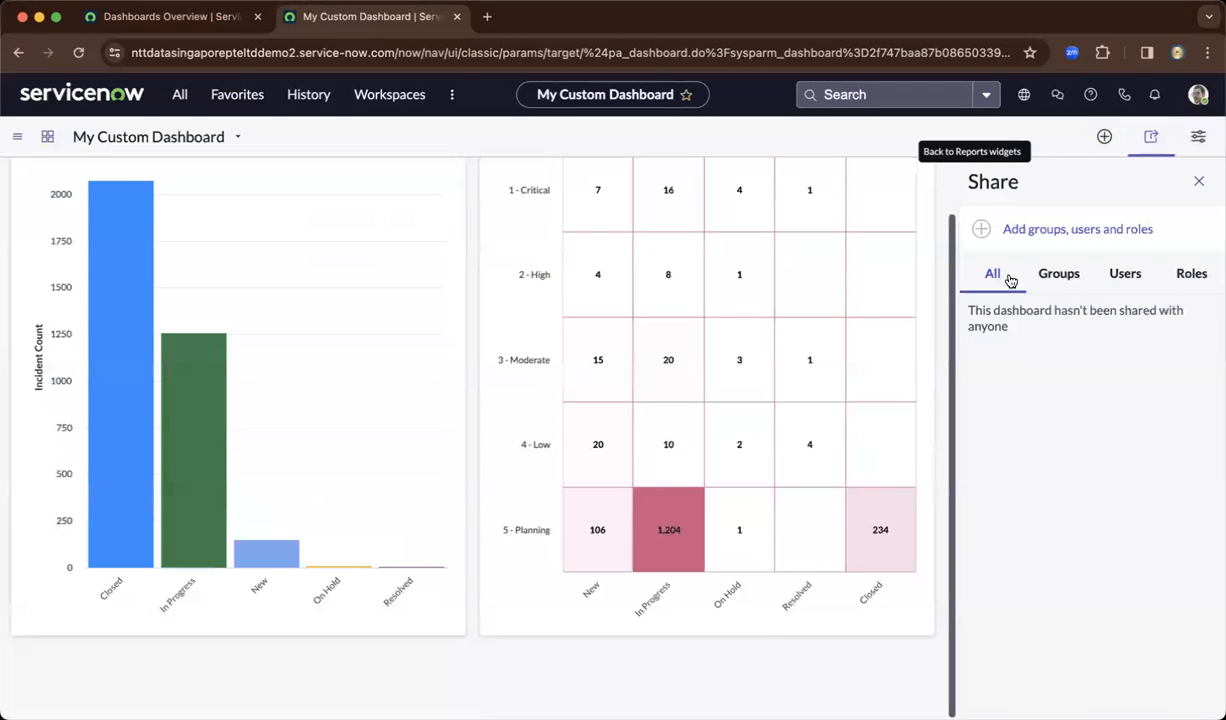
{"action": "left_click", "coordinate": [1055, 273]}
{"action": "left_click", "coordinate": [1025, 236]}
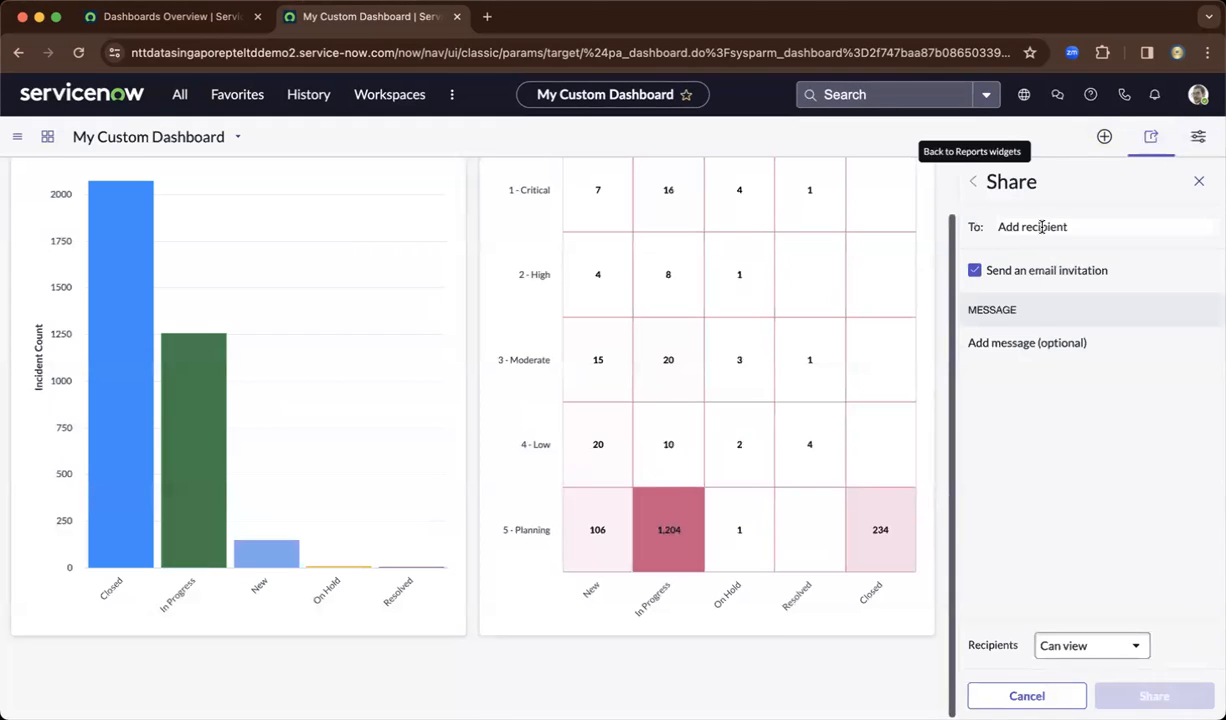
{"action": "left_click", "coordinate": [969, 183]}
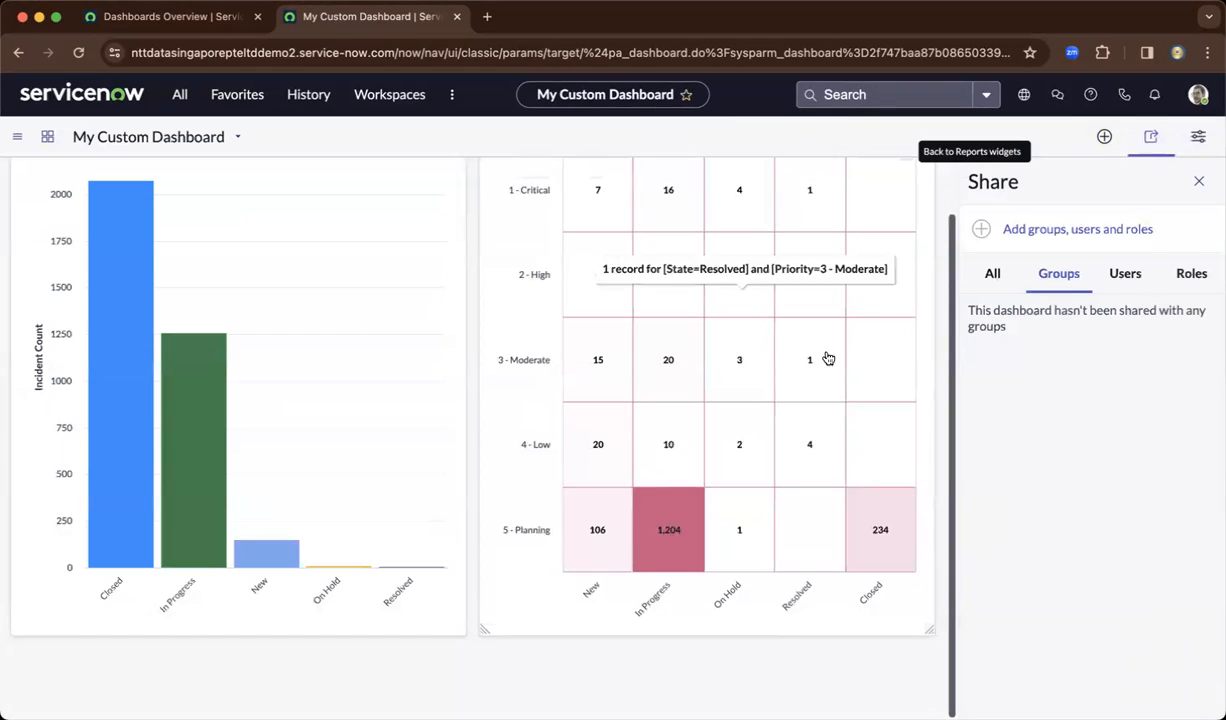
Step: Open the Accounts Payable Manager Dashboard from the complete list of dashboards in the Dashboards Overview
{"action": "scroll", "coordinate": [900, 416], "scroll_direction": "up", "scroll_amount": 1}
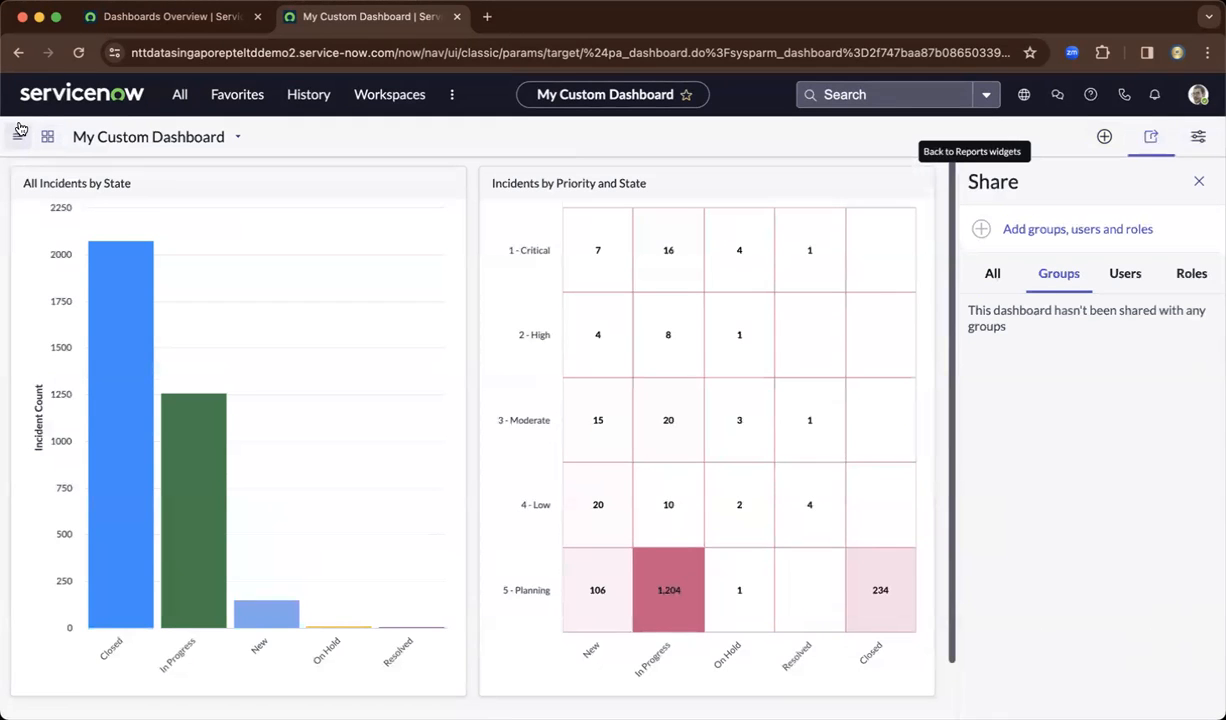
{"action": "left_click", "coordinate": [240, 138]}
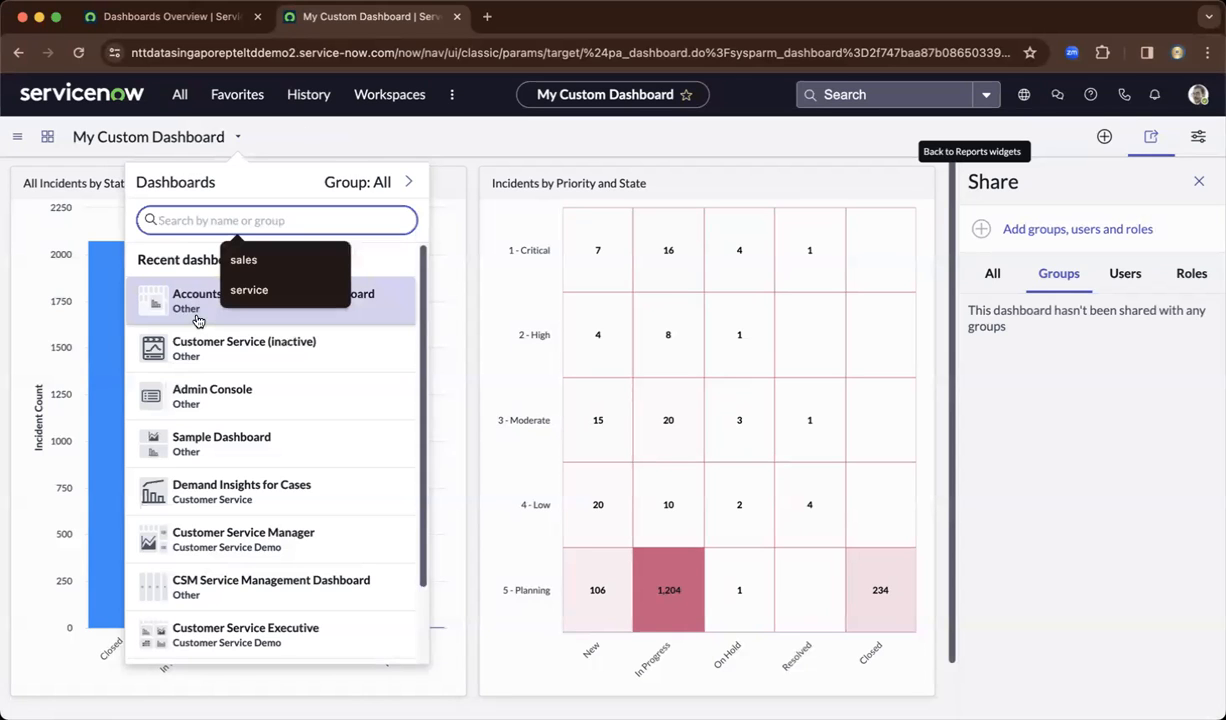
{"action": "left_click", "coordinate": [188, 98]}
{"action": "left_click", "coordinate": [120, 316]}
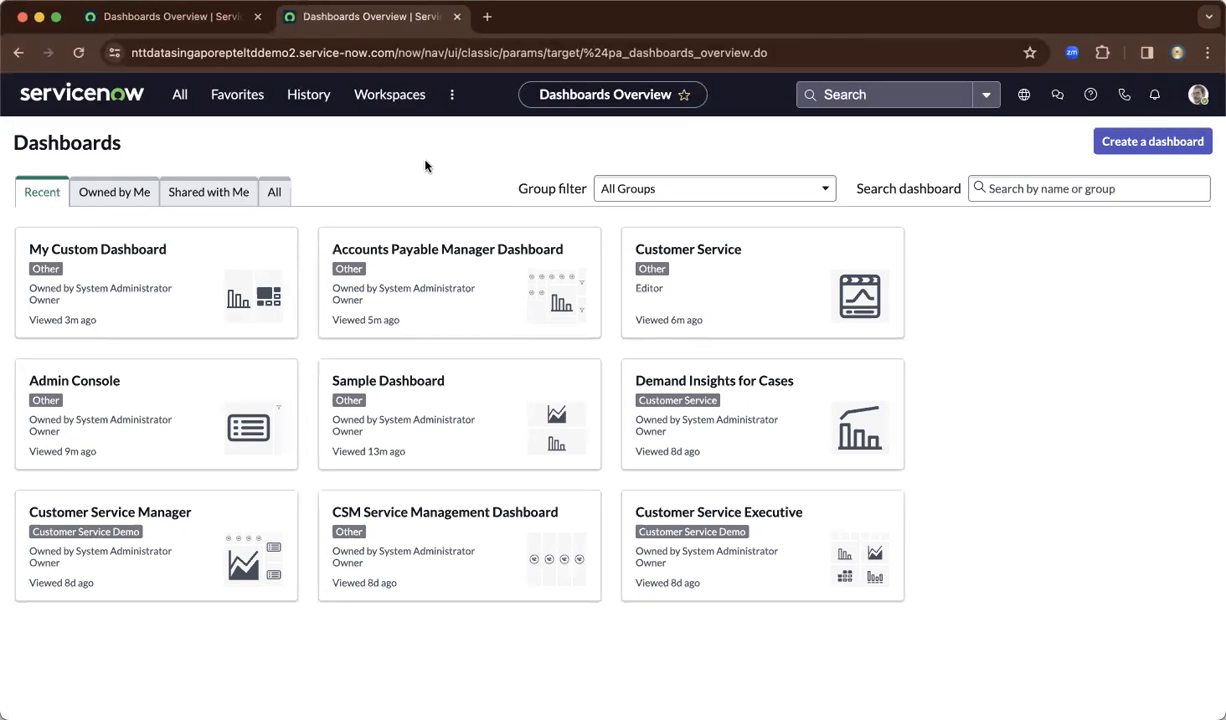
{"action": "left_click", "coordinate": [274, 192]}
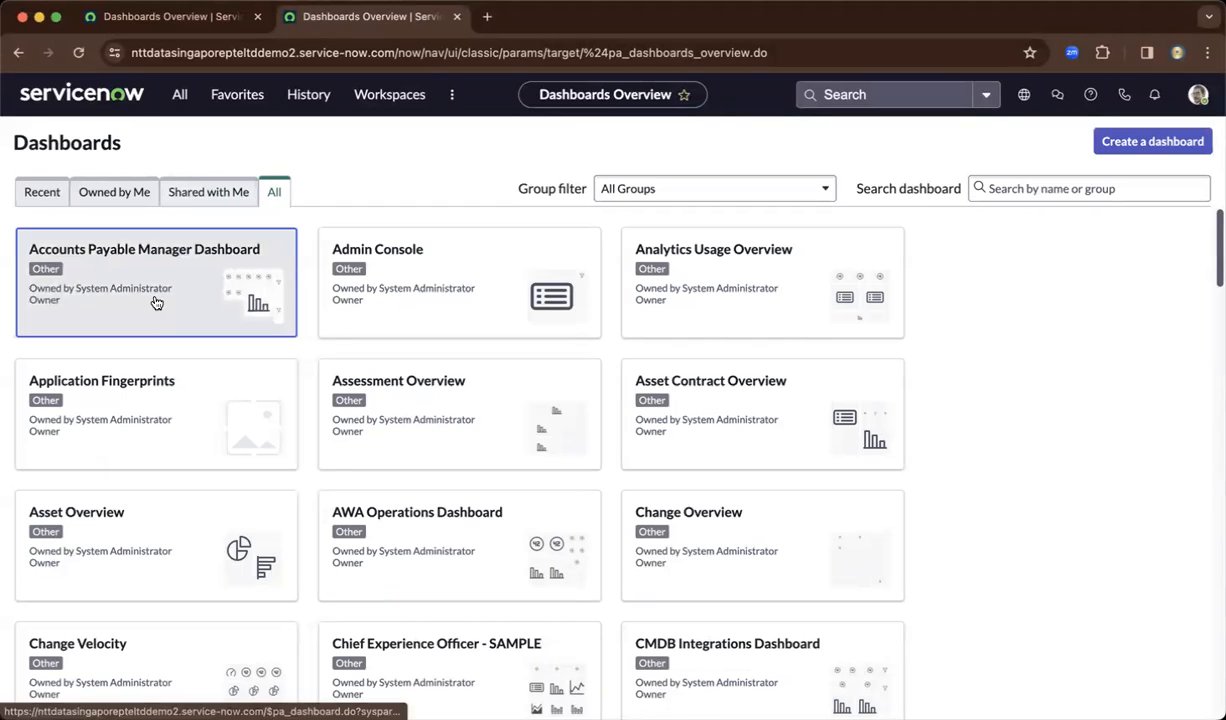
{"action": "left_click", "coordinate": [156, 302]}
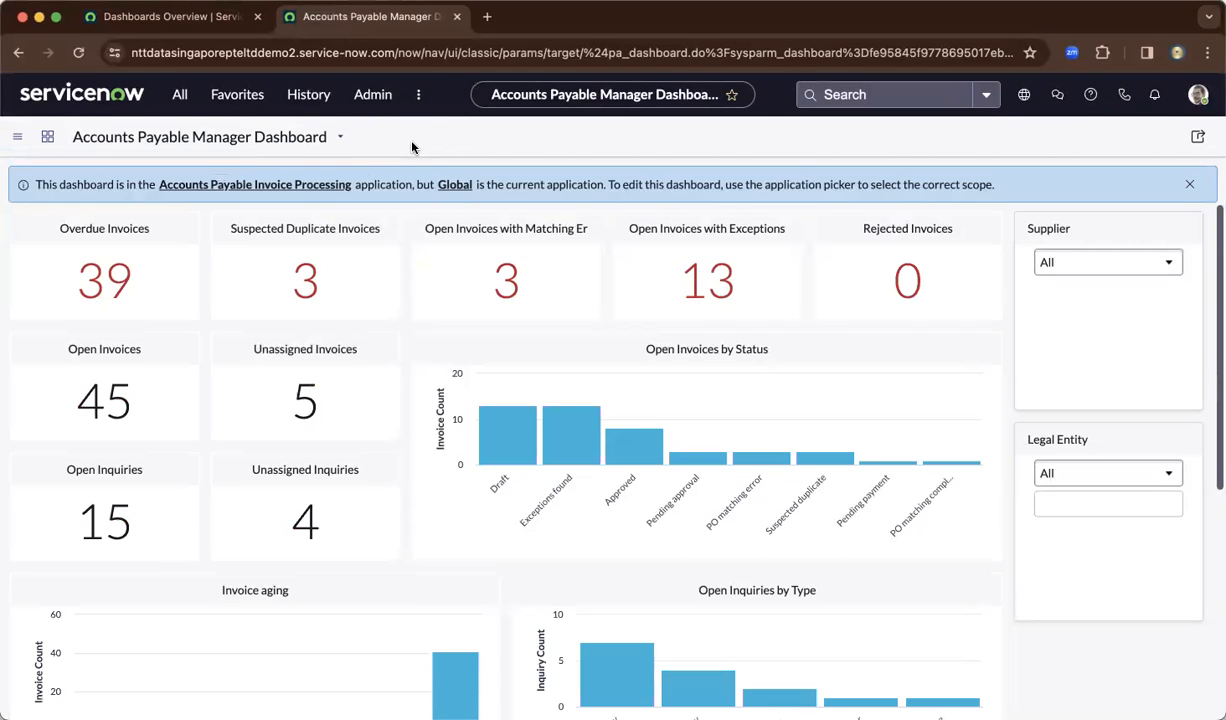
Step: Duplicate the Accounts Payable Manager Dashboard to create an editable copy
{"action": "left_click", "coordinate": [17, 138]}
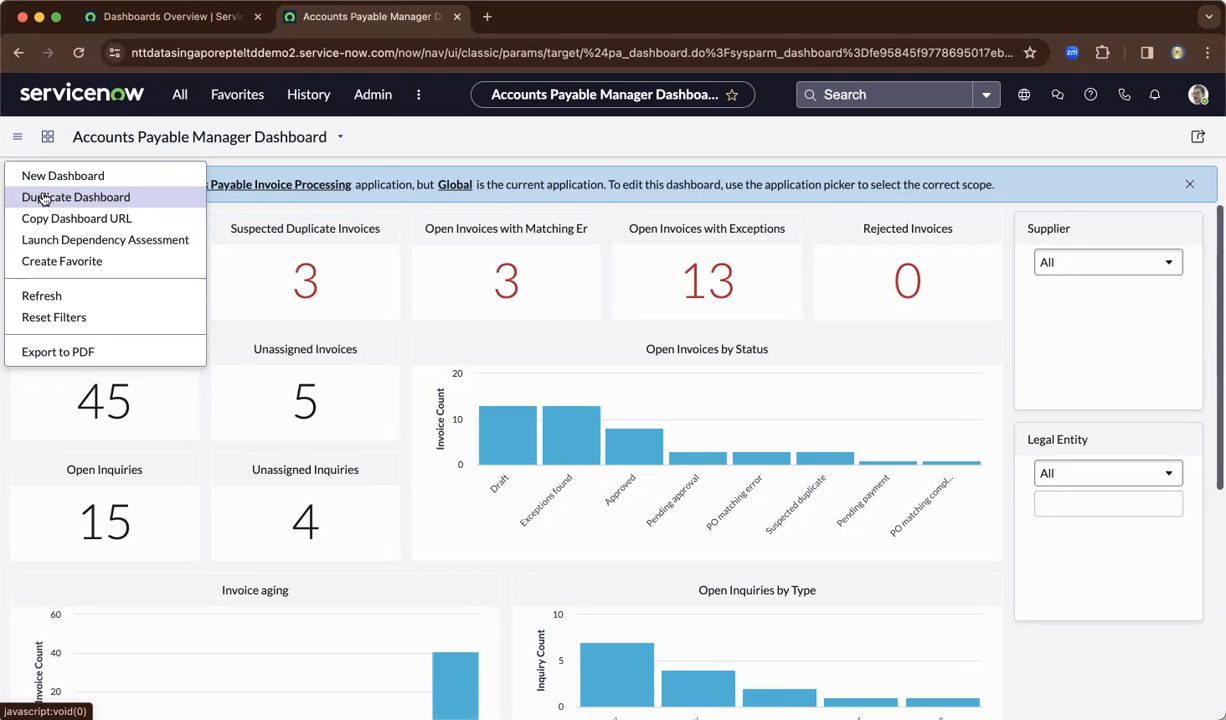
{"action": "left_click", "coordinate": [137, 200]}
{"action": "left_click", "coordinate": [597, 236]}
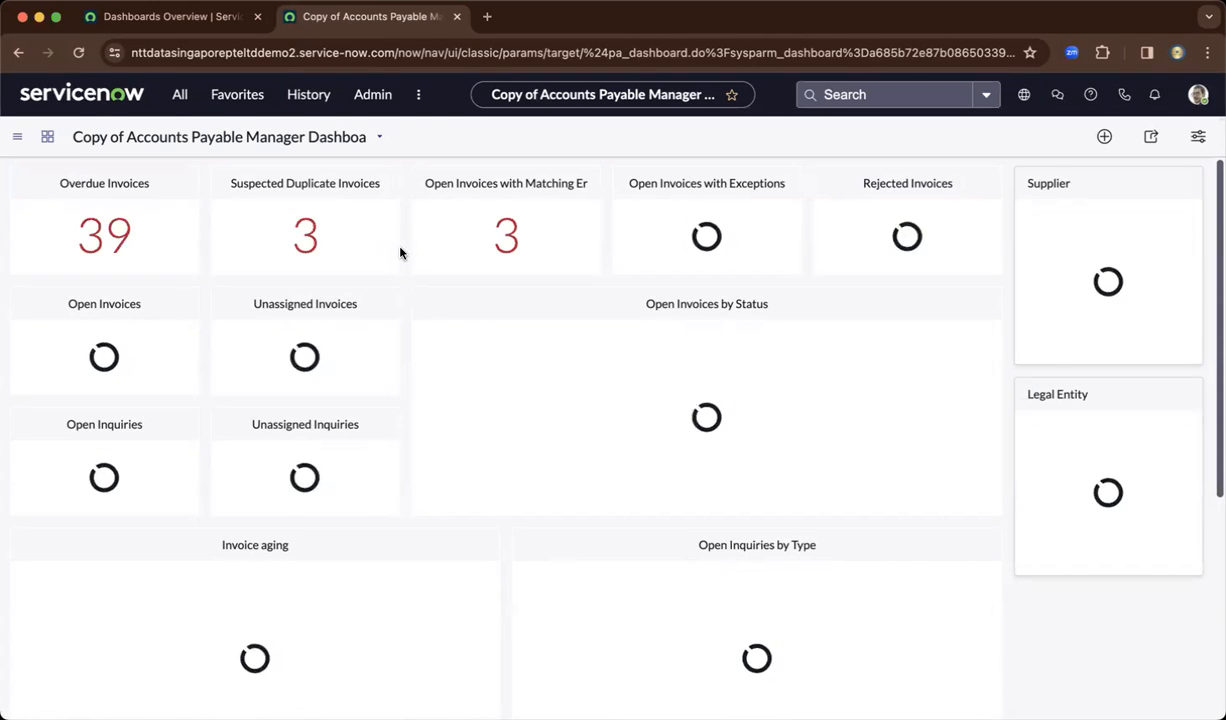
Step: Put the copied dashboard into configuration mode and remove its Rejected Invoices and Open Invoices with Exceptions widgets
{"action": "left_click", "coordinate": [1198, 140]}
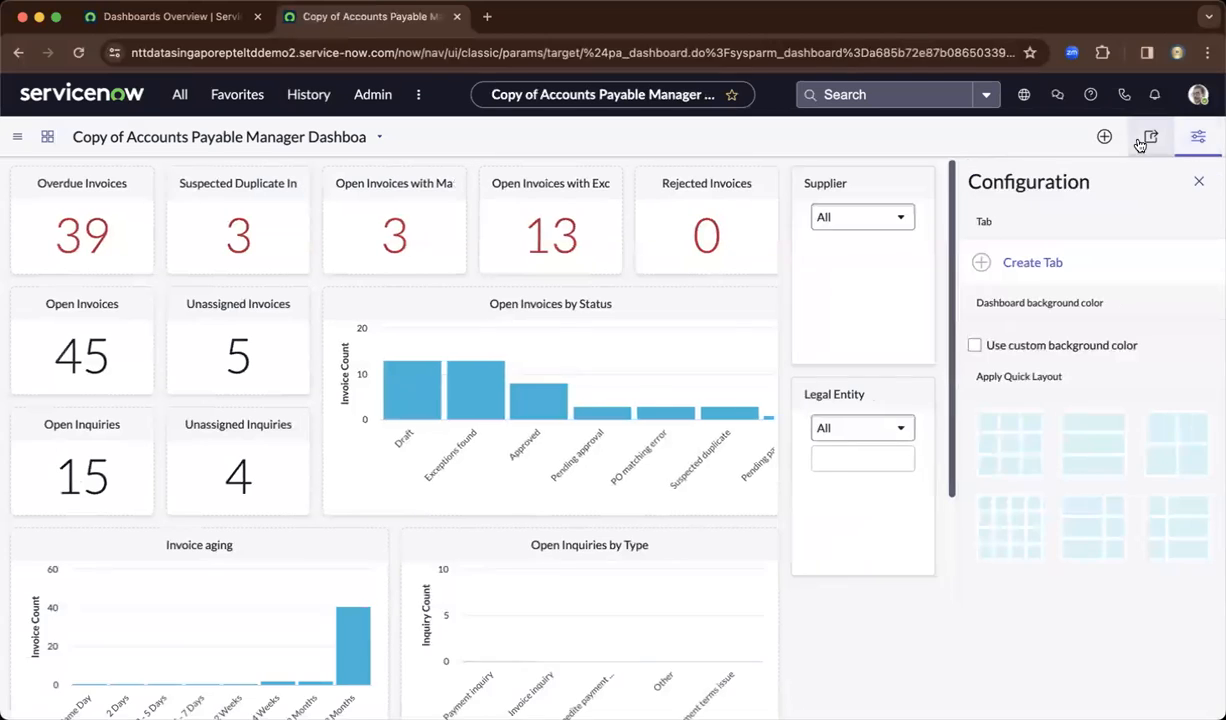
{"action": "mouse_move", "coordinate": [758, 185]}
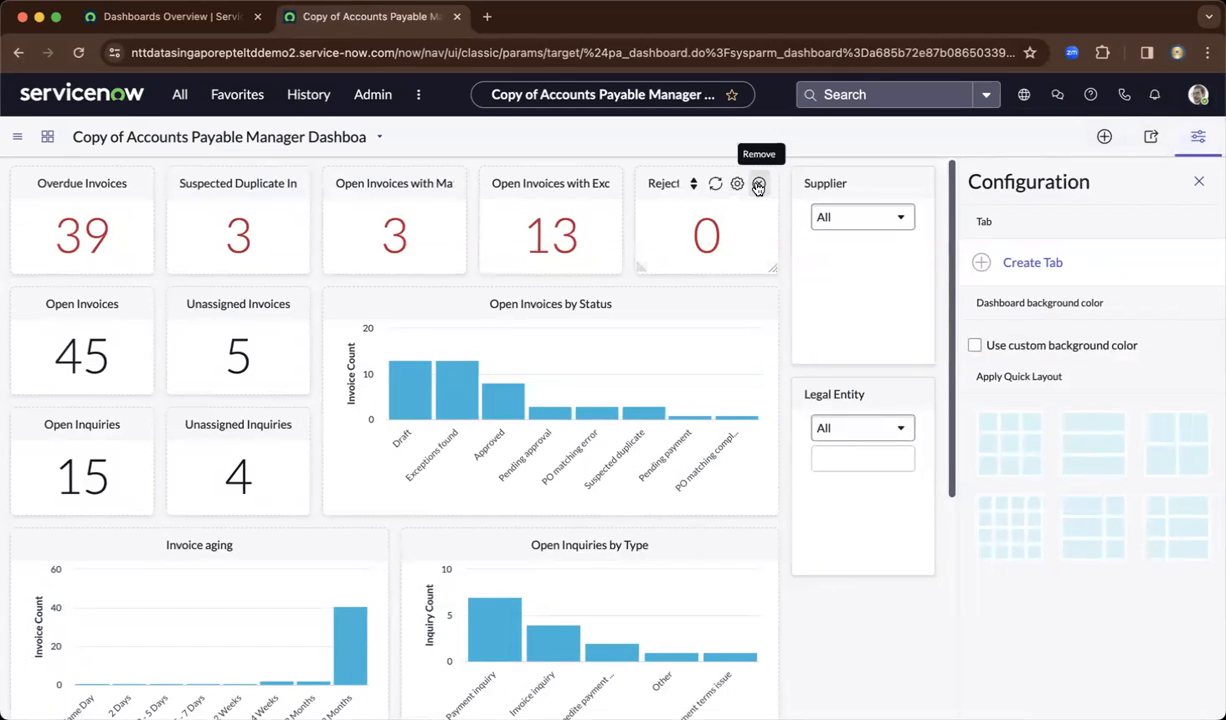
{"action": "left_click", "coordinate": [758, 187]}
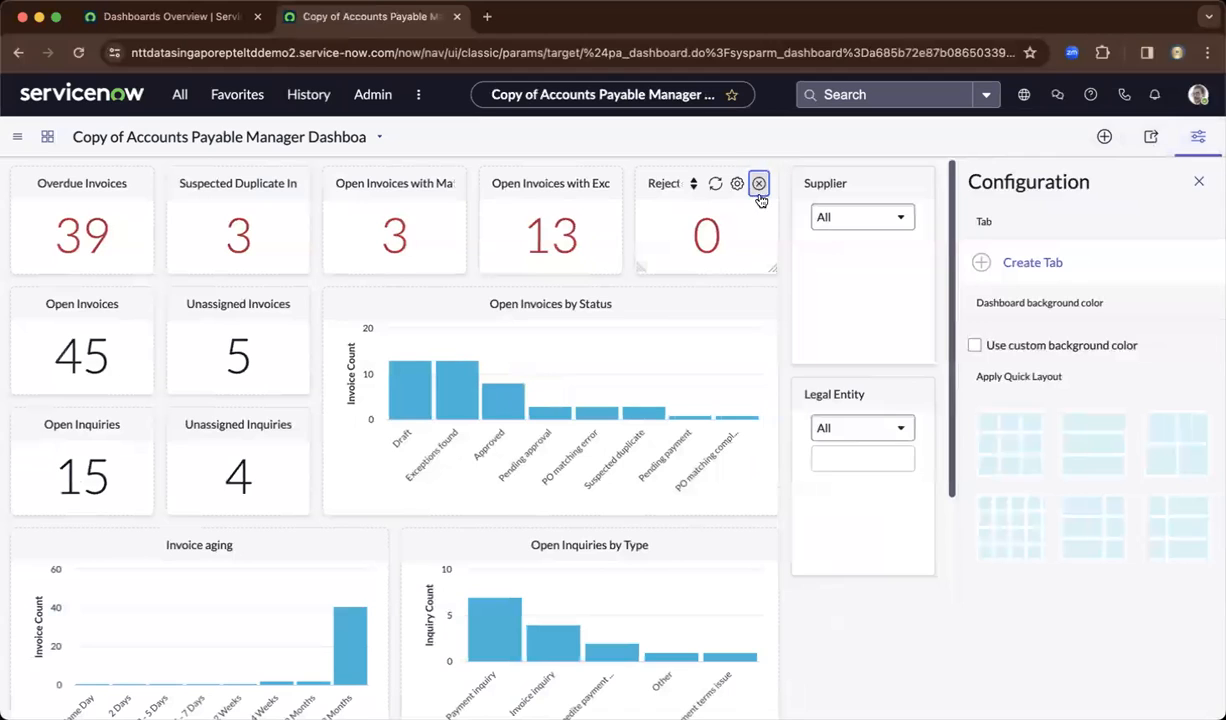
{"action": "left_click", "coordinate": [605, 185]}
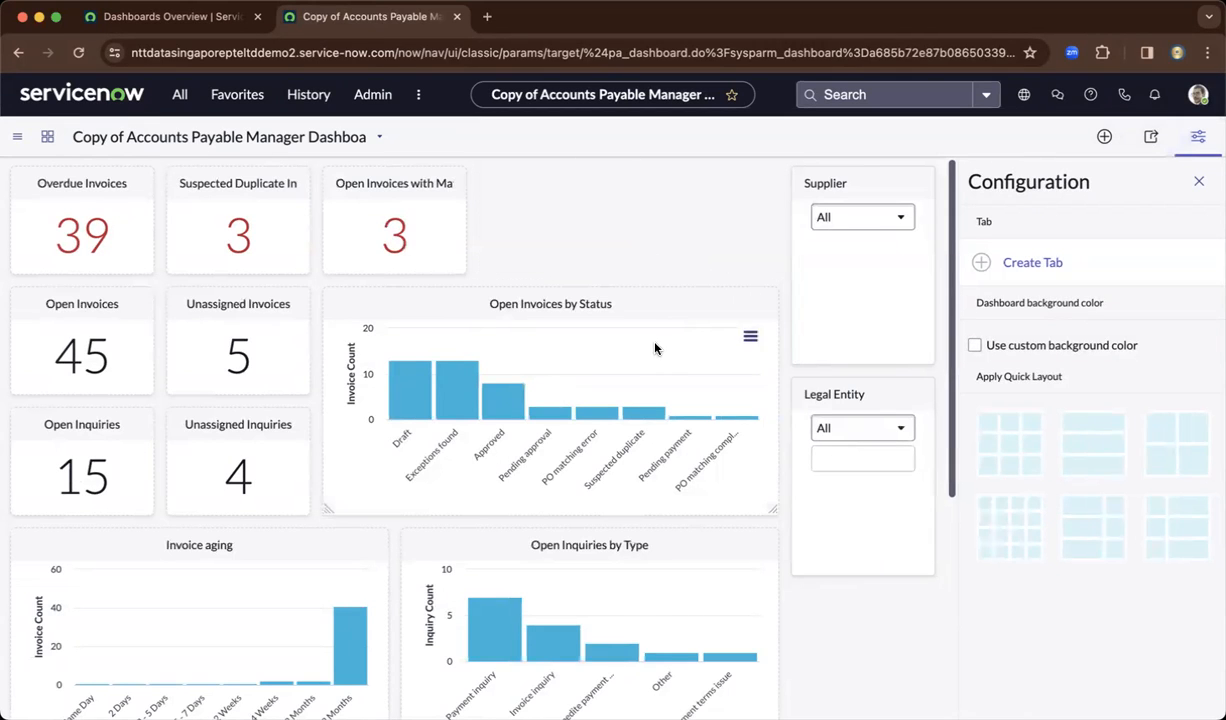